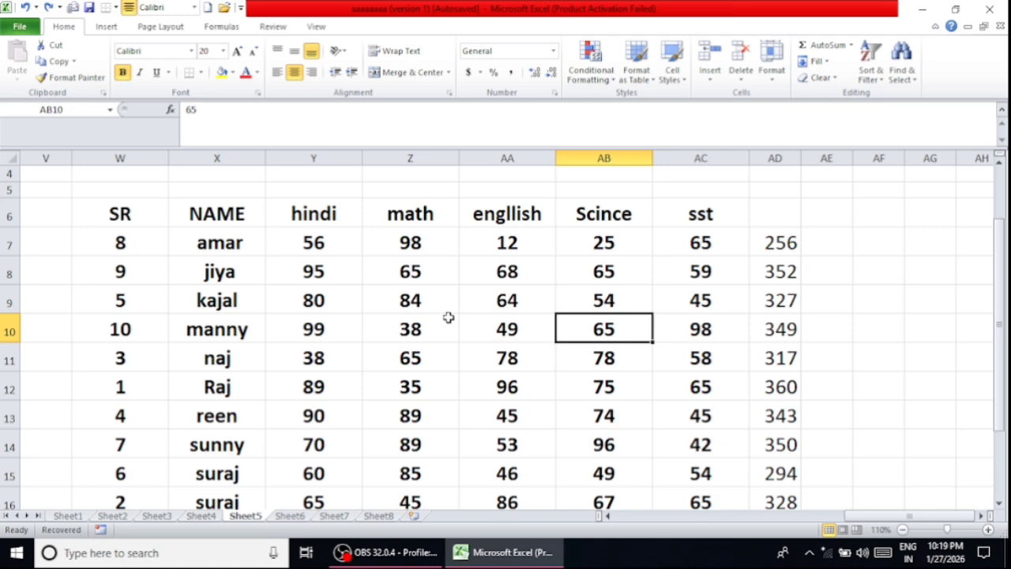
- Clear the existing row totals from cells AD7 to AD16 beside the marks table
scroll(448, 317, down, 1)
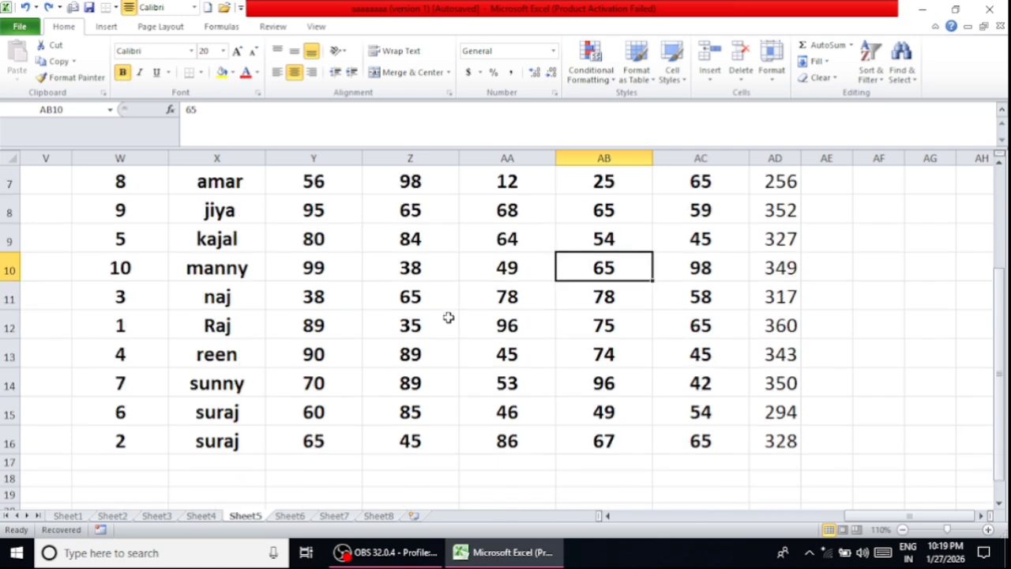
scroll(447, 317, up, 1)
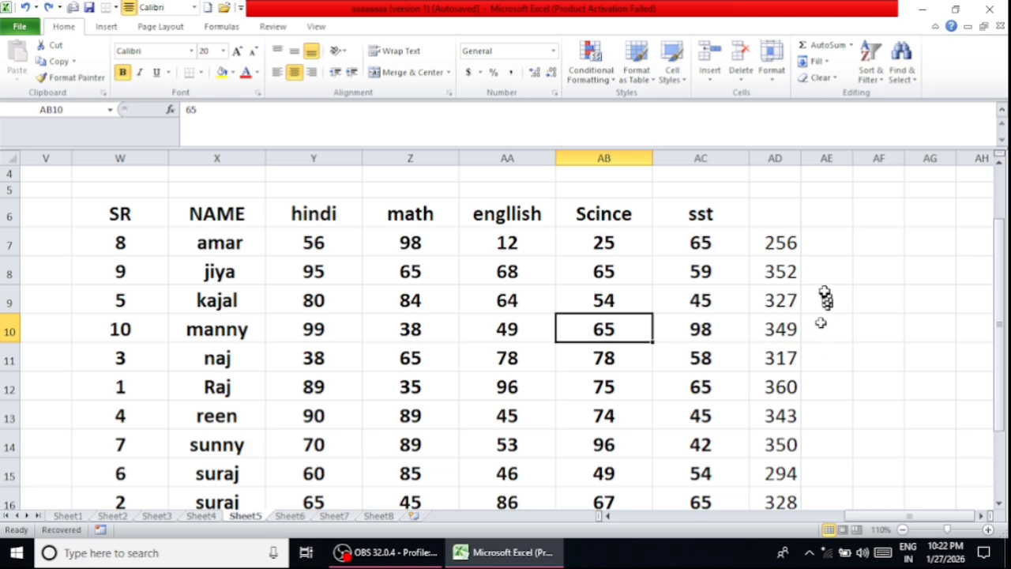
scroll(824, 292, down, 1)
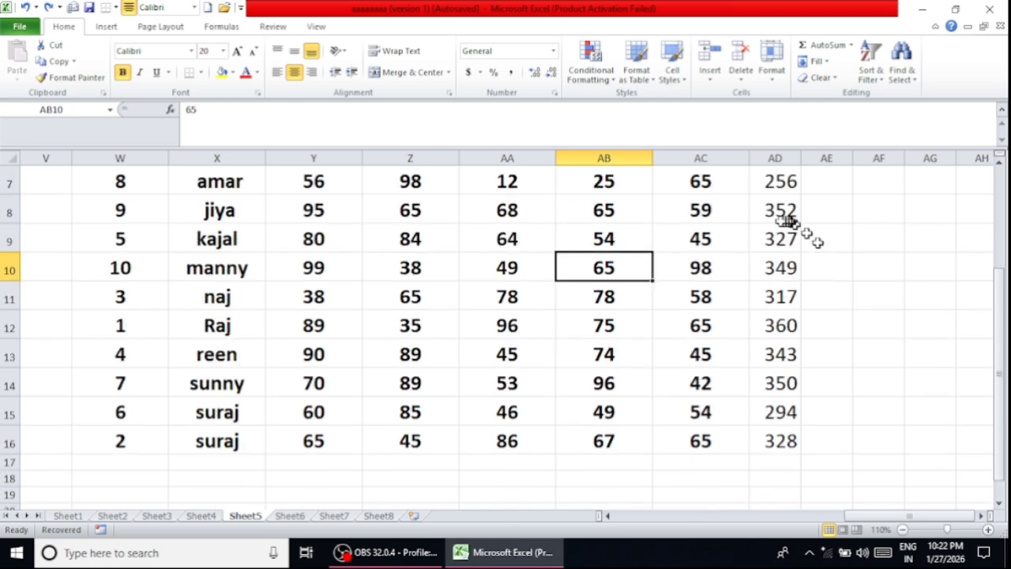
scroll(774, 226, up, 1)
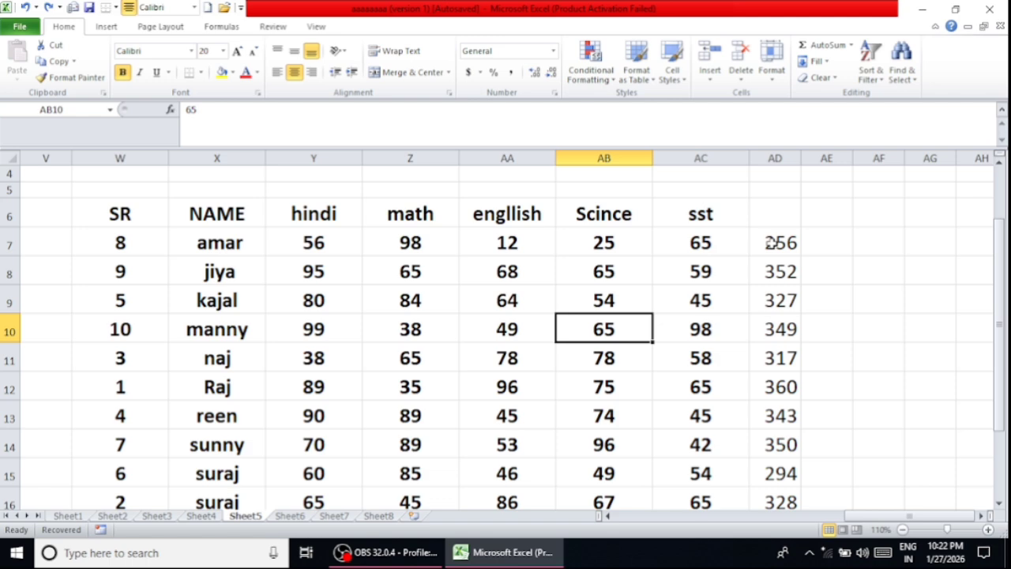
drag(771, 243, 780, 466)
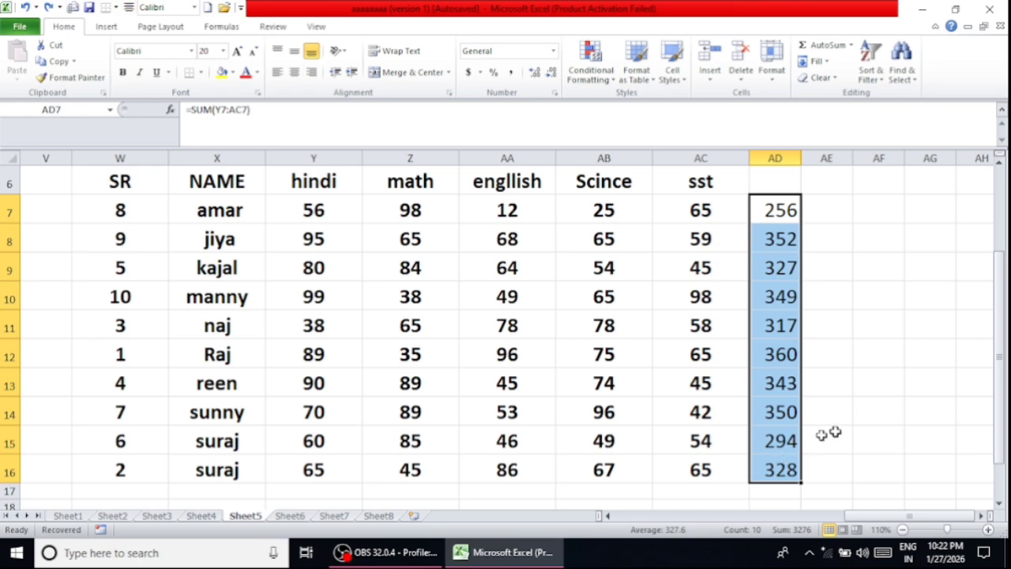
key(Delete)
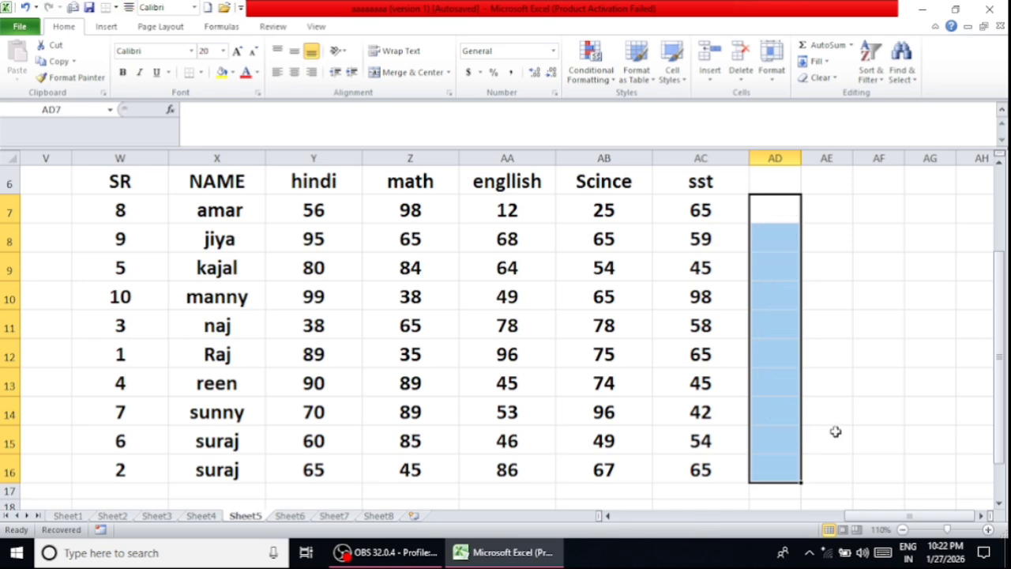
click(835, 431)
scroll(794, 245, up, 1)
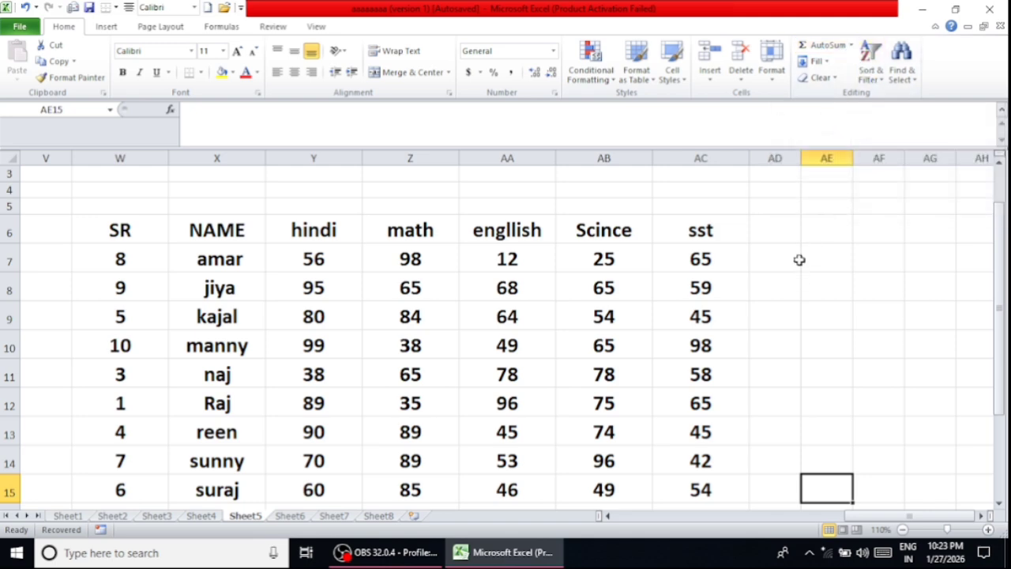
click(852, 46)
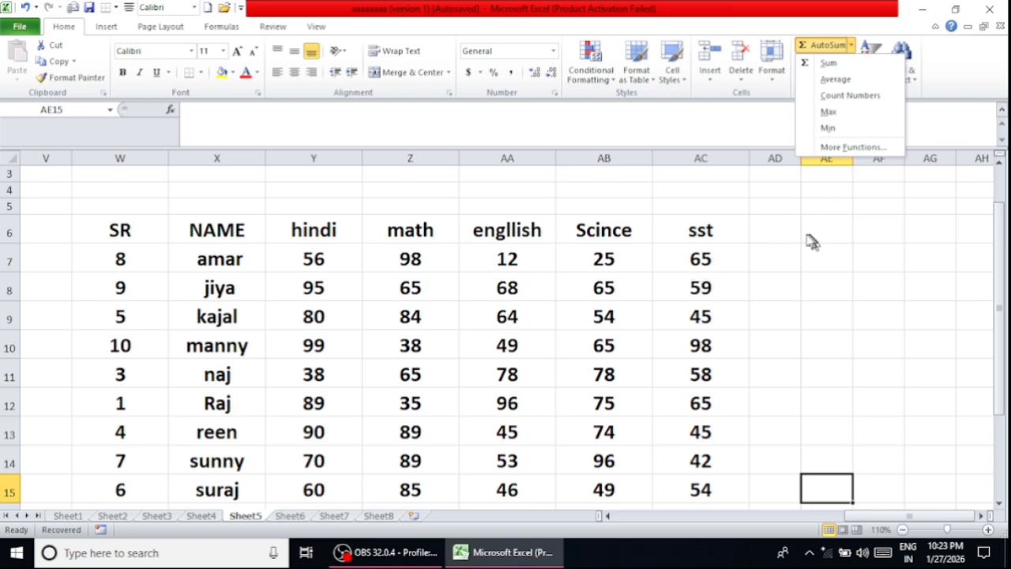
click(780, 233)
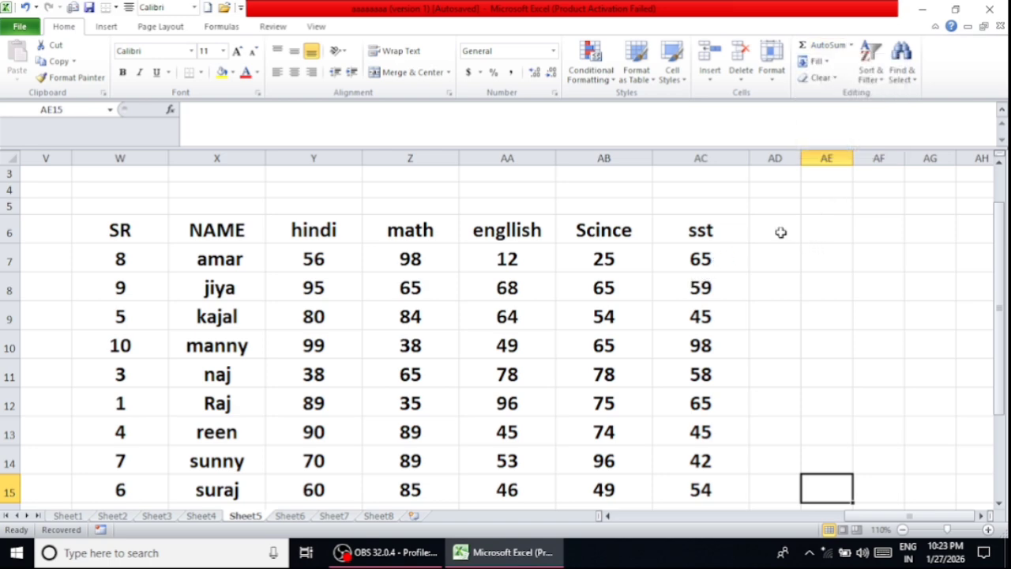
click(780, 232)
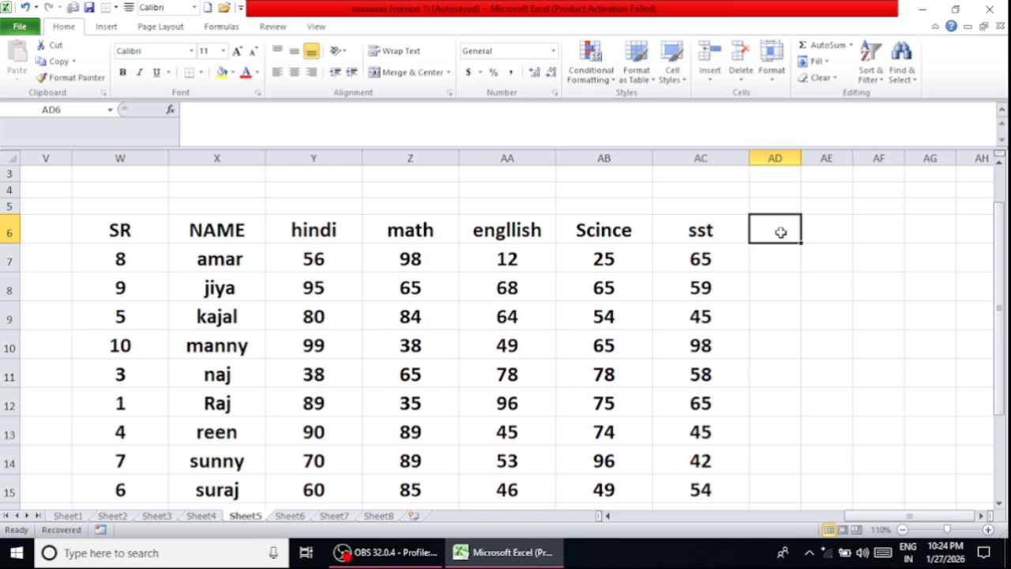
- Enter the formula =SUM(Y7:AB7) in cell AD7 to total the first student's hindi to Scince marks
click(760, 266)
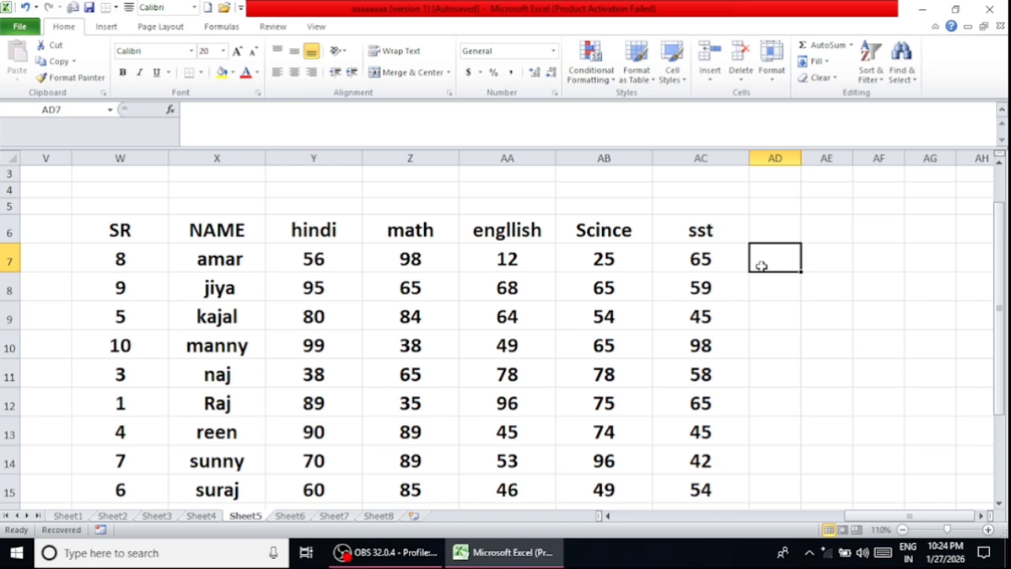
text(=)
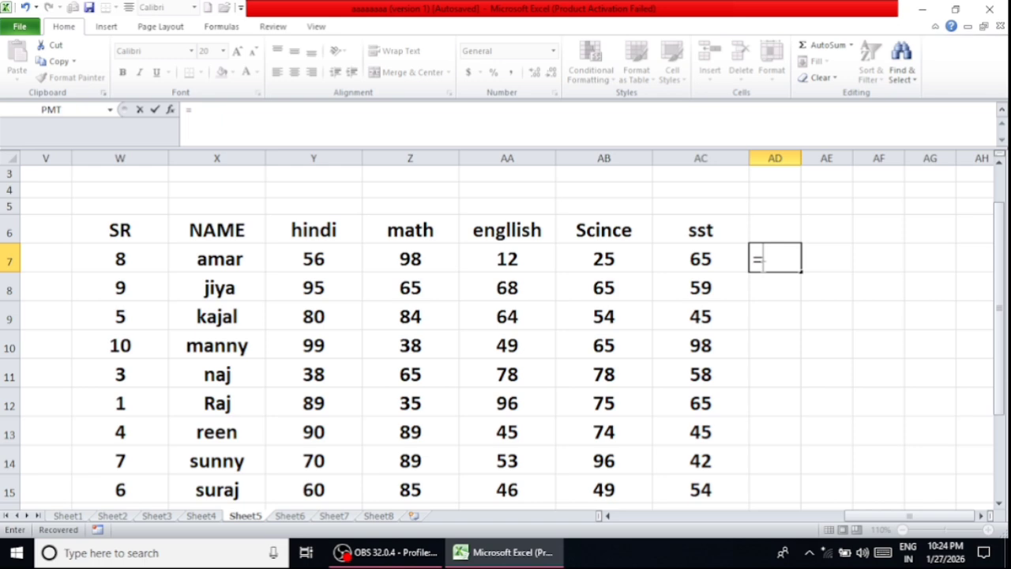
text(s)
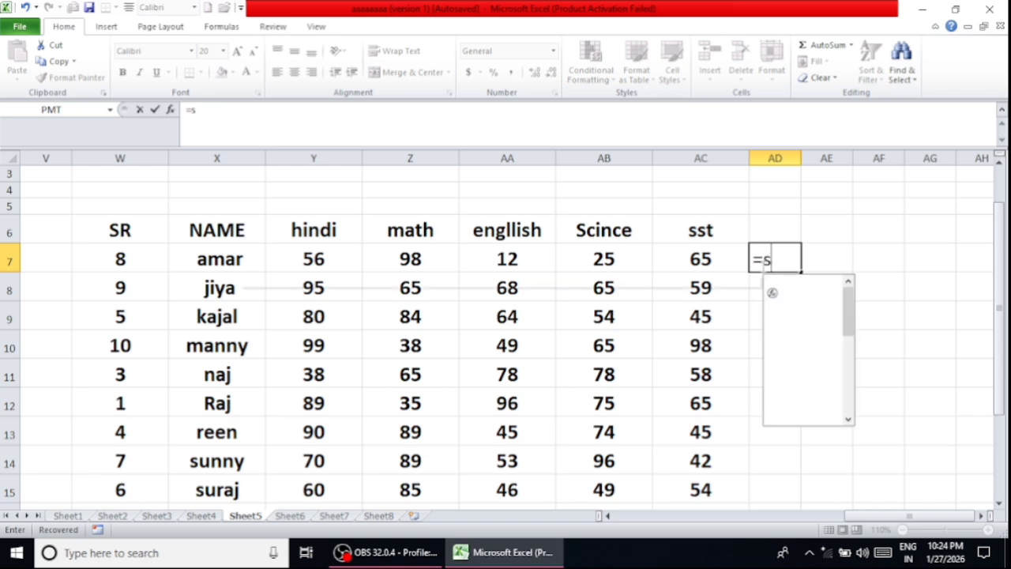
text(um)
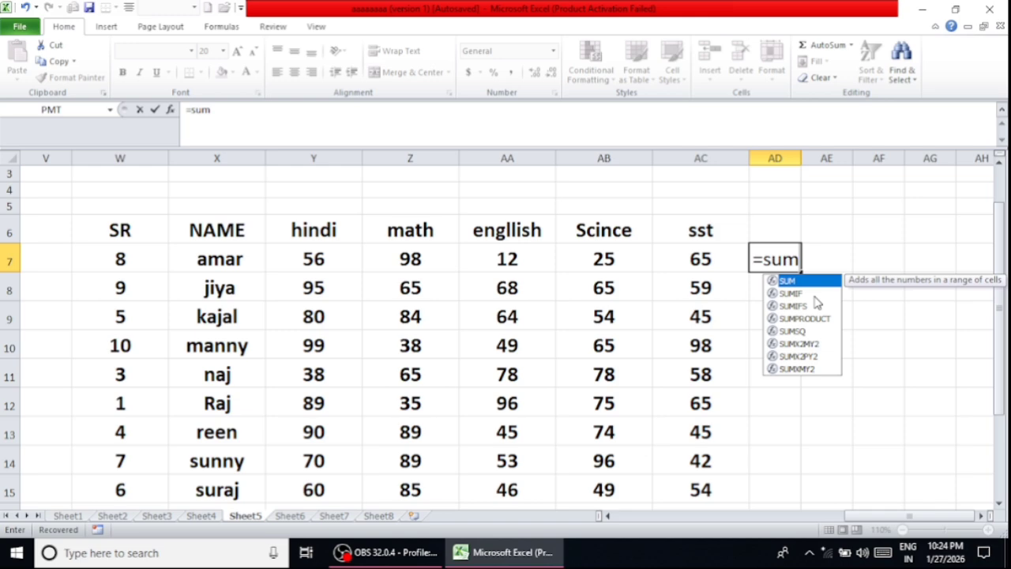
key(Tab)
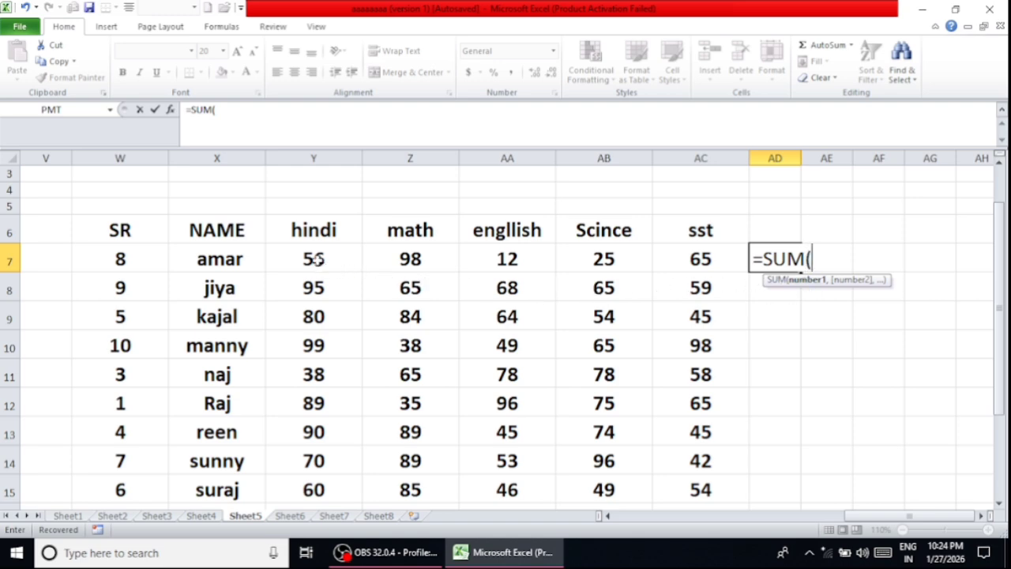
drag(316, 259, 641, 264)
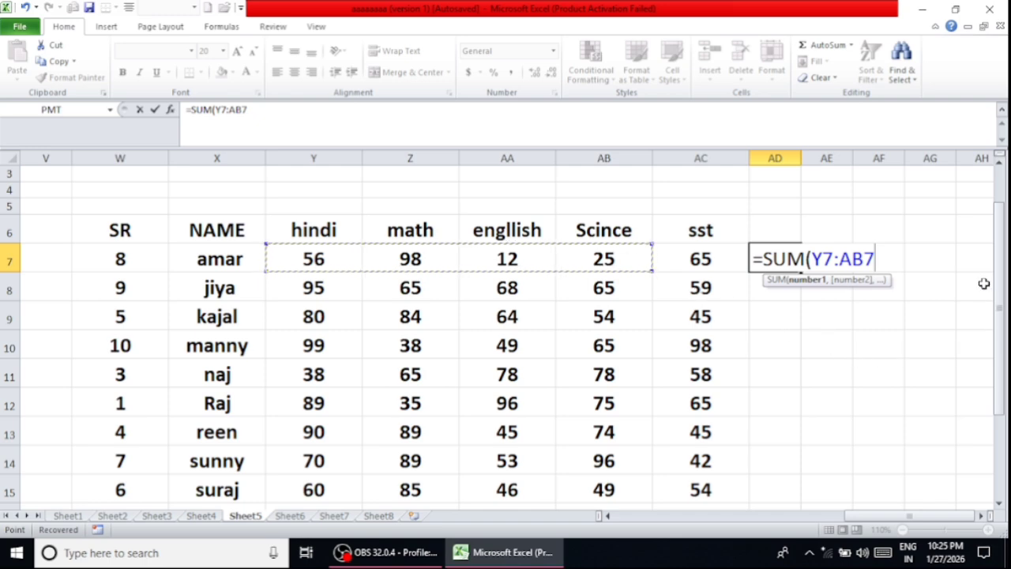
text())
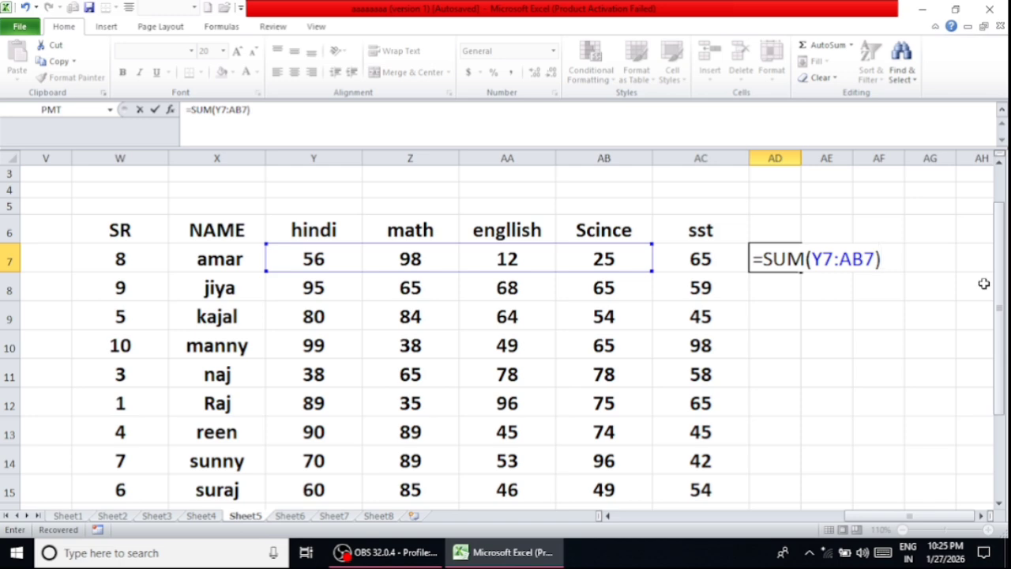
key(Return)
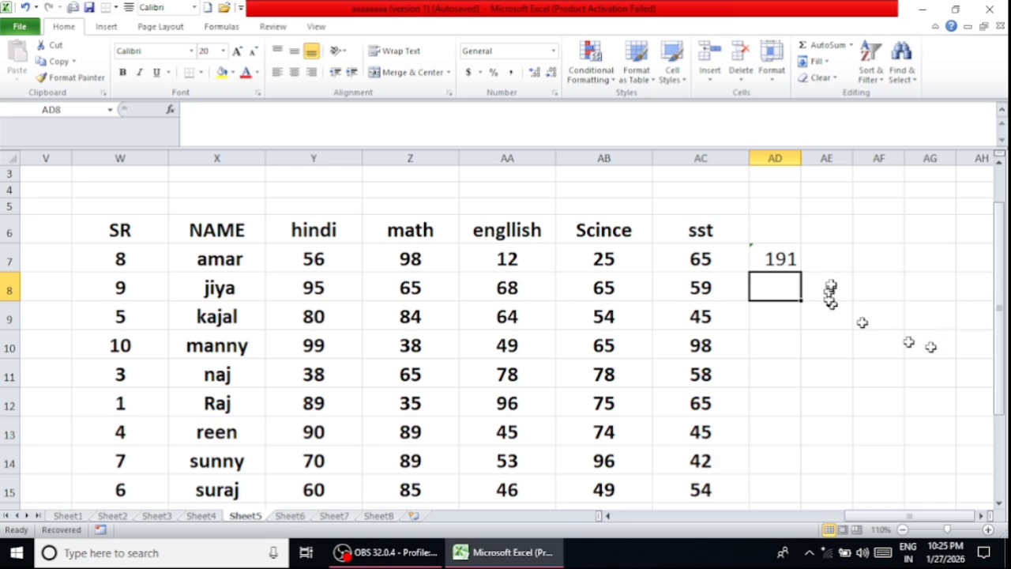
- Fill the SUM formula from AD7 down to AD15 for the following students
click(786, 263)
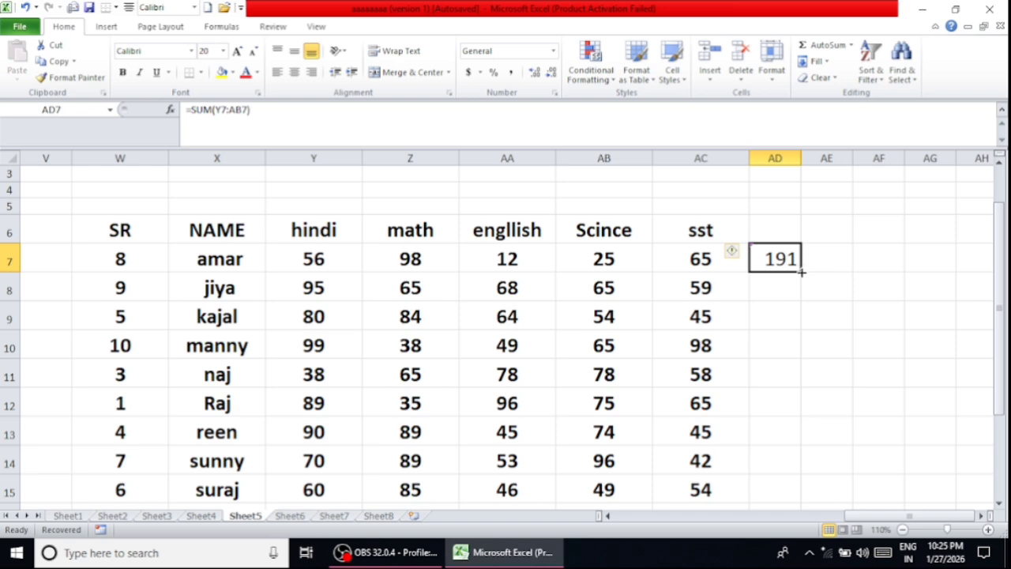
drag(801, 271, 779, 495)
scroll(828, 377, down, 1)
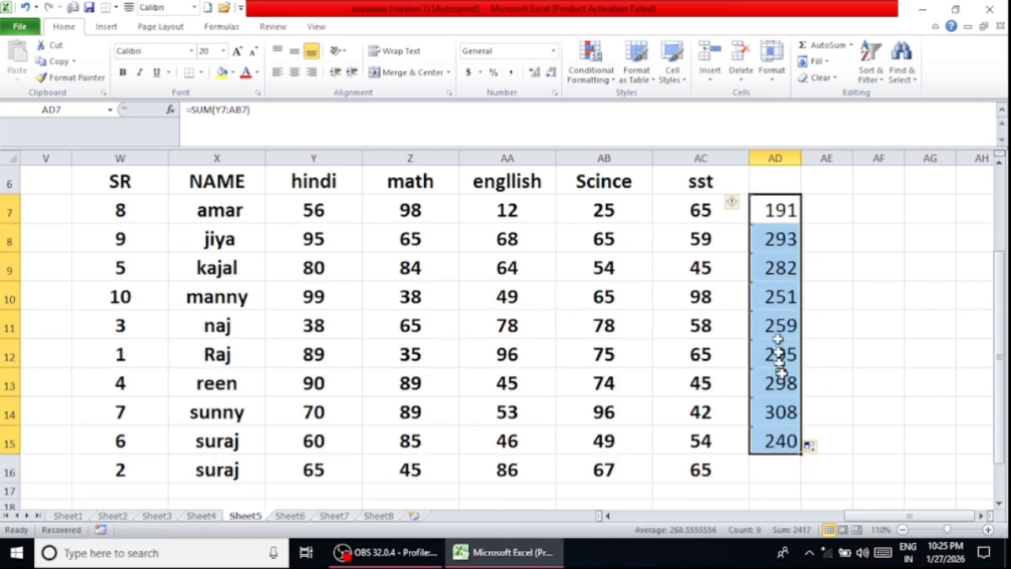
click(871, 286)
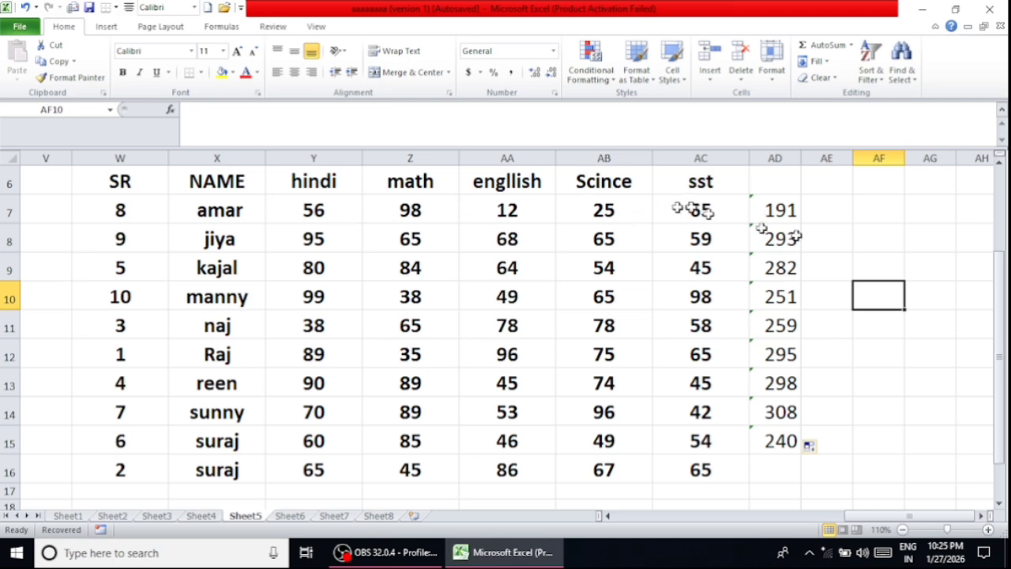
- Undo the fill in column AD and the manually entered SUM formula in AD7
click(851, 46)
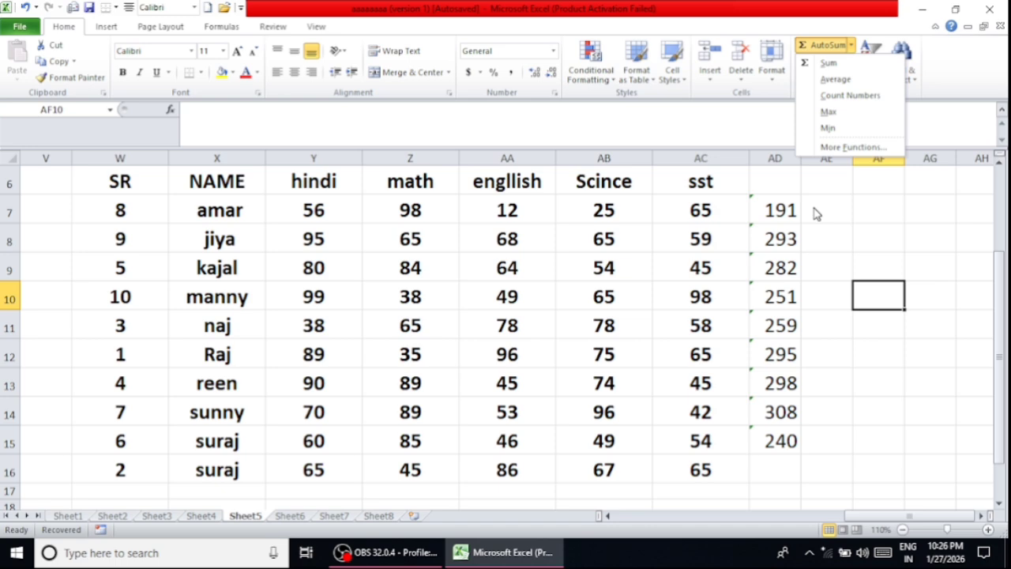
key(Escape)
key(ctrl+z)
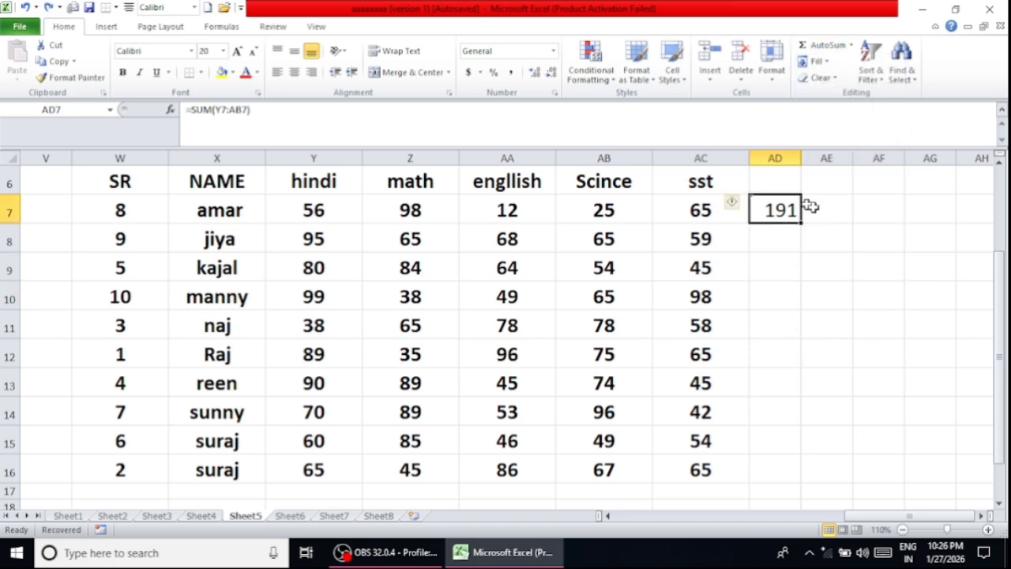
key(ctrl+z)
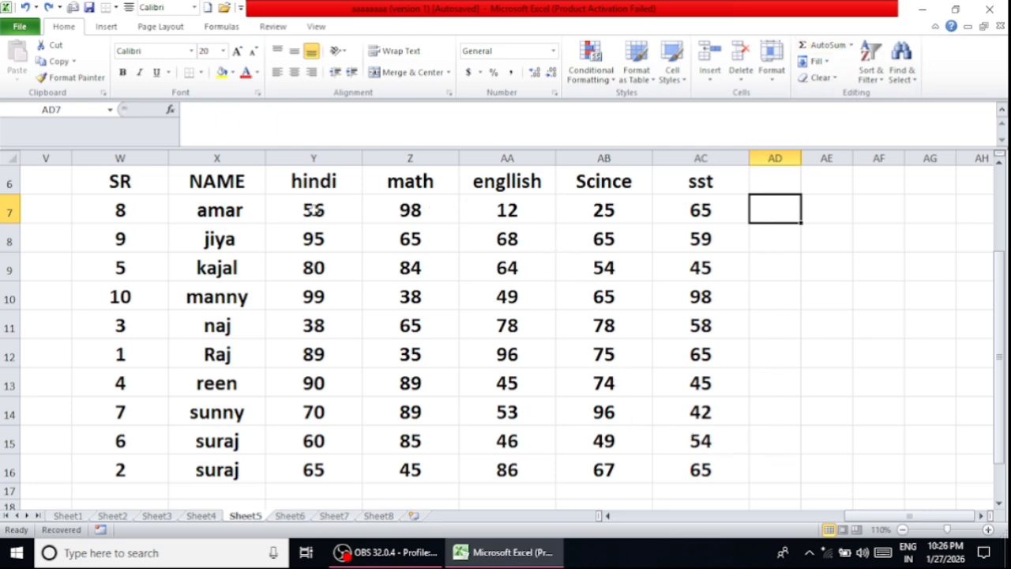
- Total the first student's marks in Y7:AC7 with AutoSum, placing the sum in AD7
drag(316, 210, 701, 206)
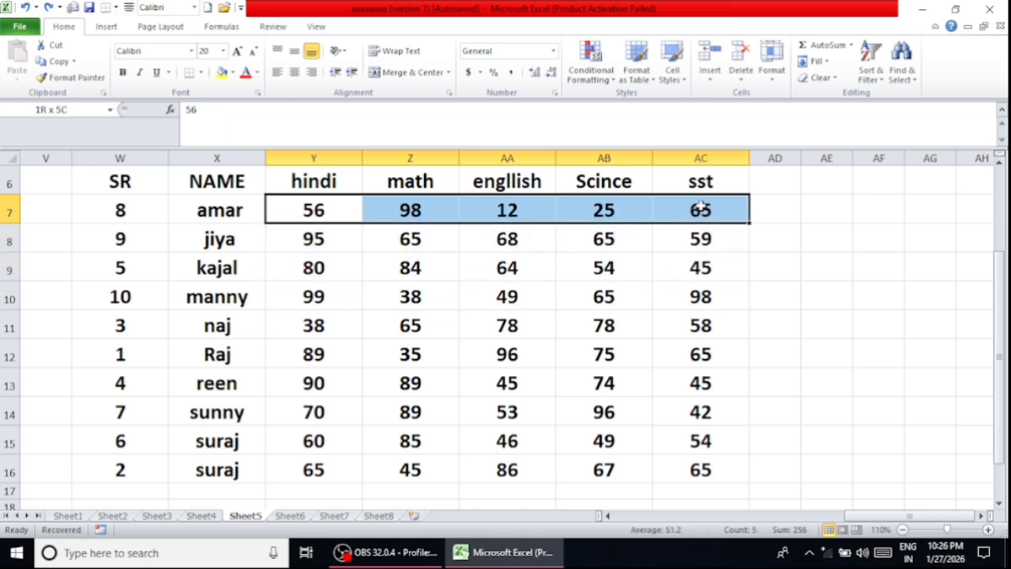
drag(701, 207, 752, 208)
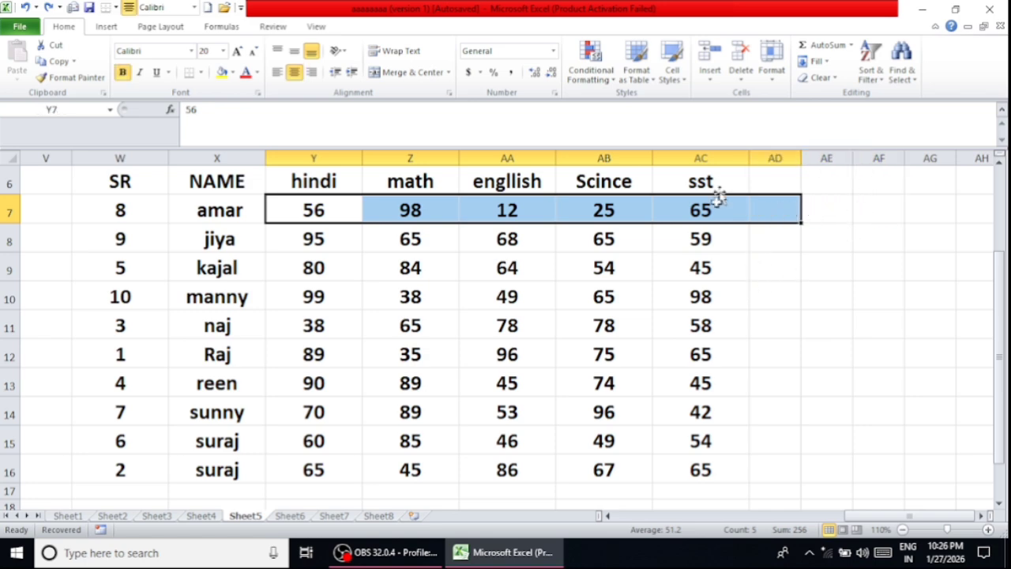
click(821, 45)
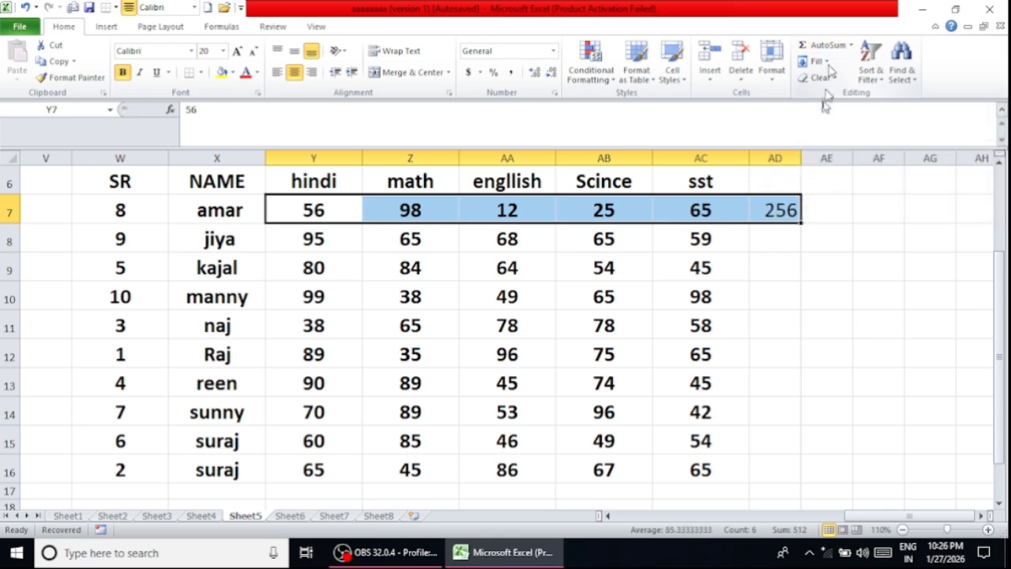
click(818, 251)
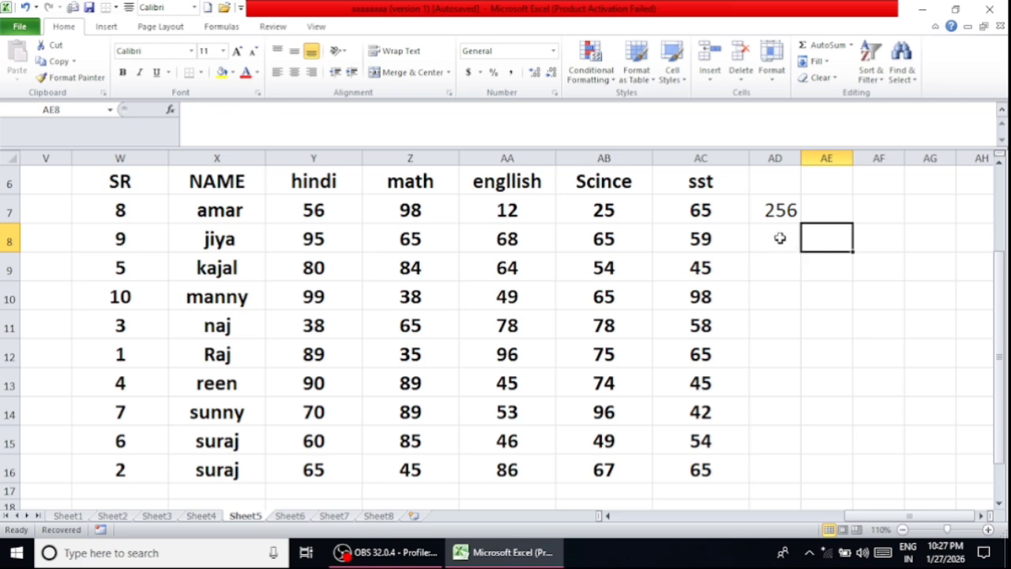
- Fill the AutoSum formula from AD7 down to AD16 for all remaining students
click(782, 208)
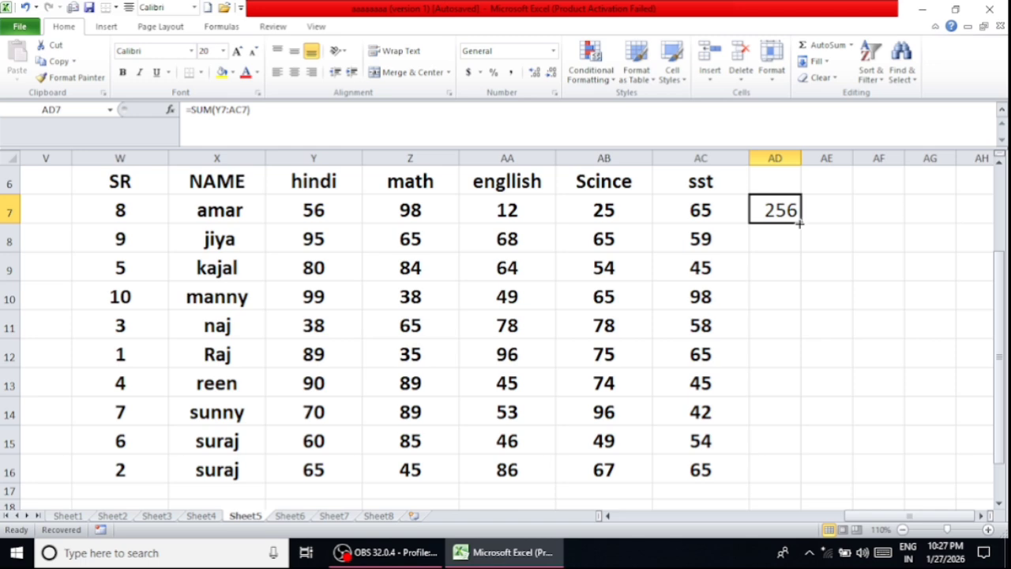
drag(800, 224, 818, 473)
click(824, 302)
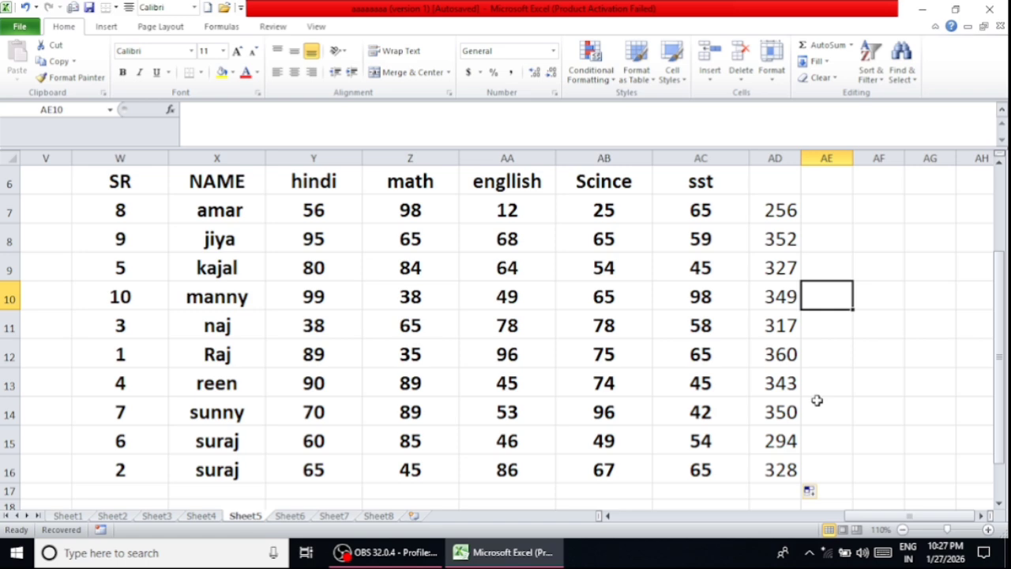
- Undo the filled totals and the AutoSum result in AD7
key(ctrl+z)
key(ctrl+z)
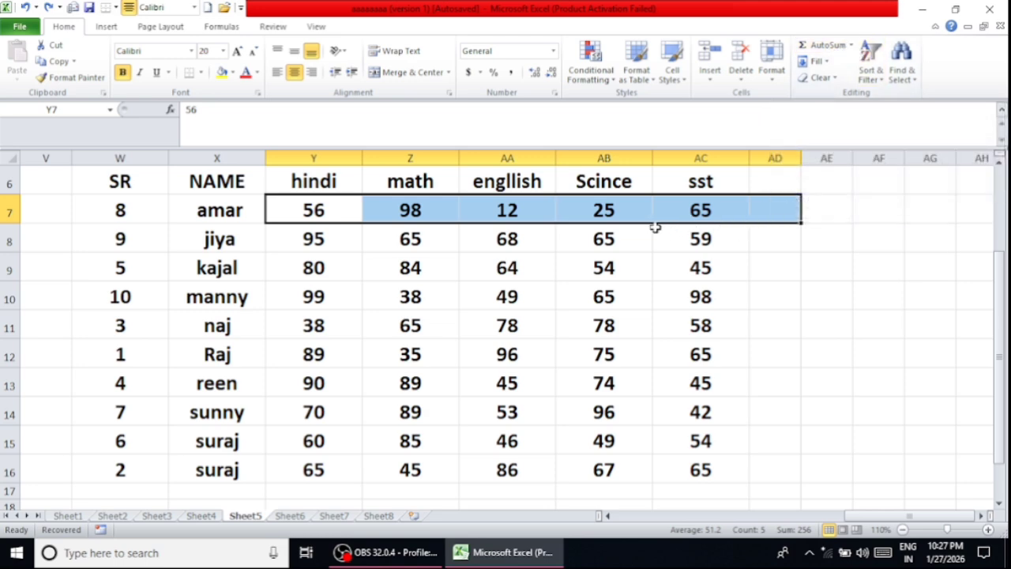
- Insert the average of the marks in Y7:AC7 into cell AD7 with the AutoSum Average function, and select that cell
click(851, 46)
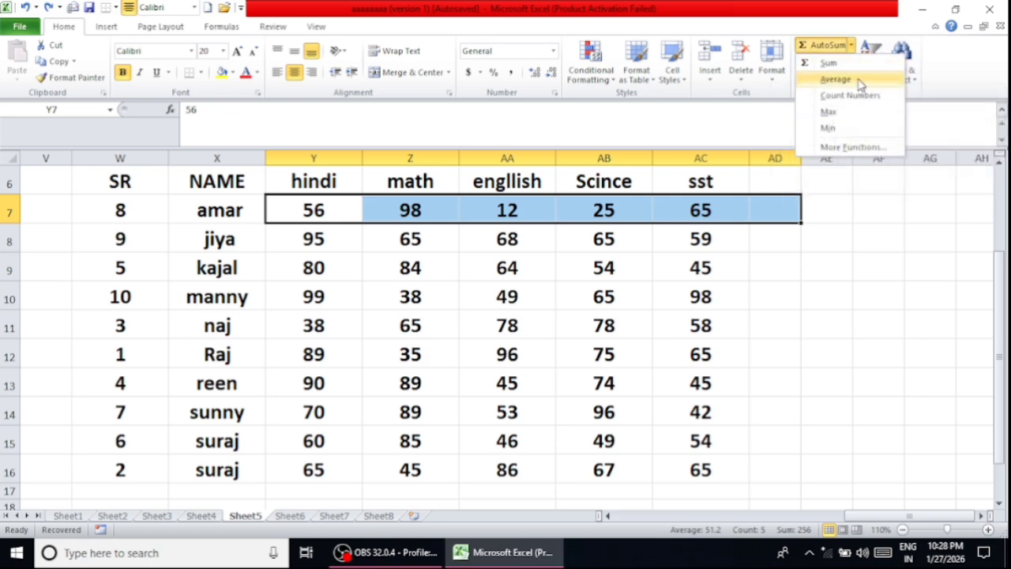
click(859, 82)
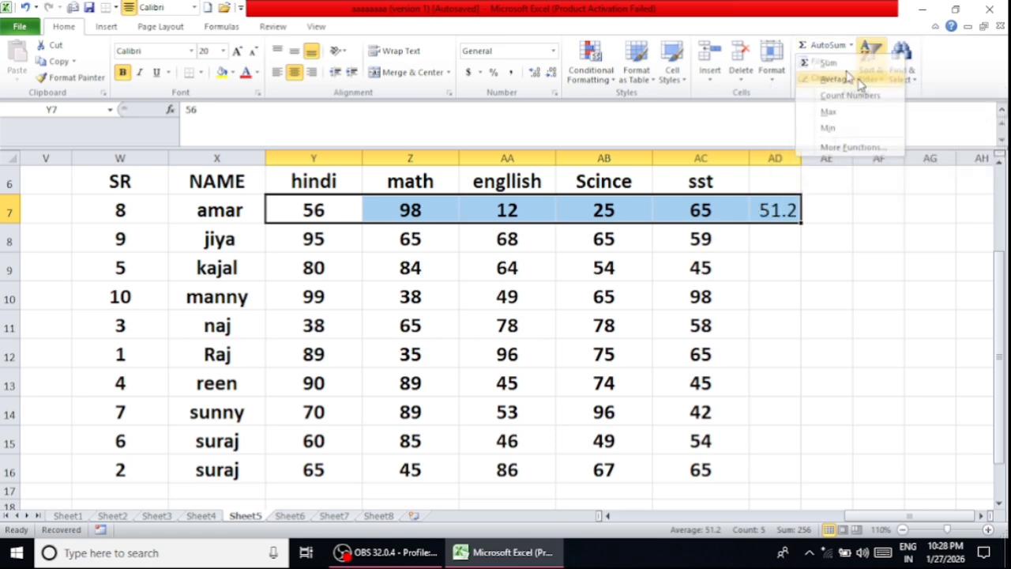
click(853, 212)
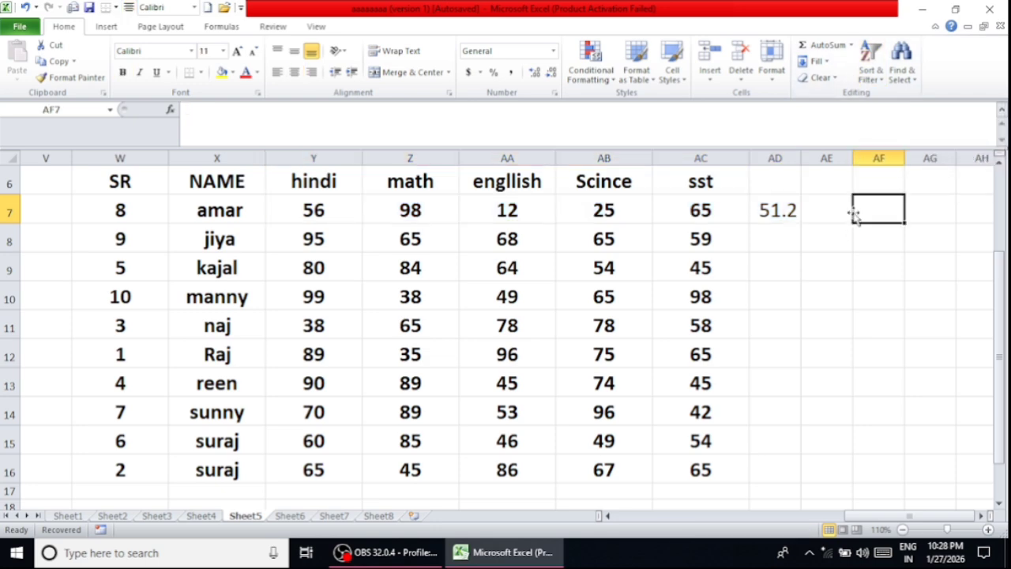
click(798, 211)
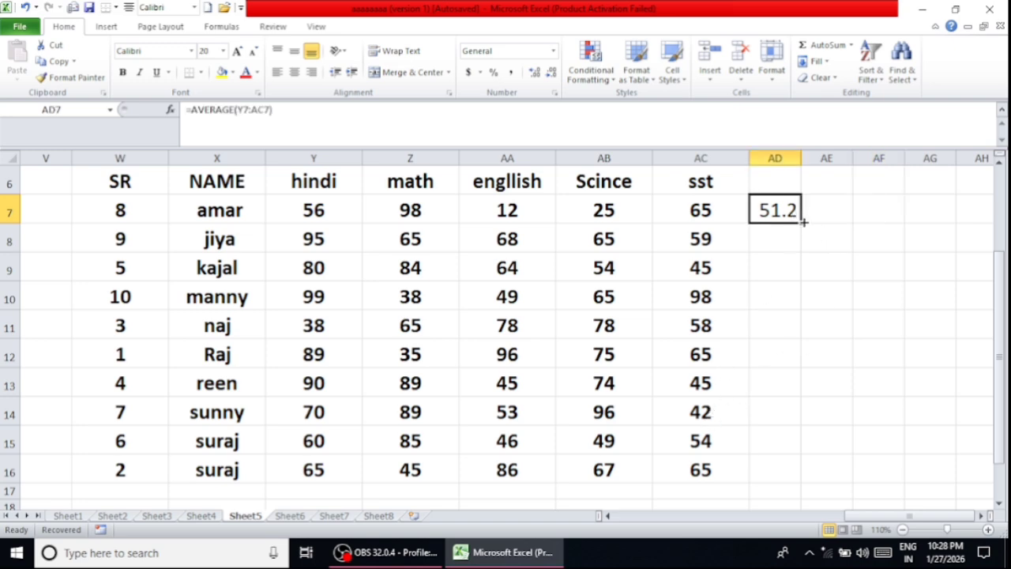
- Fill the average formula from AD7 down to AD16, and undo both the fill and the average in AD7
drag(803, 221, 783, 472)
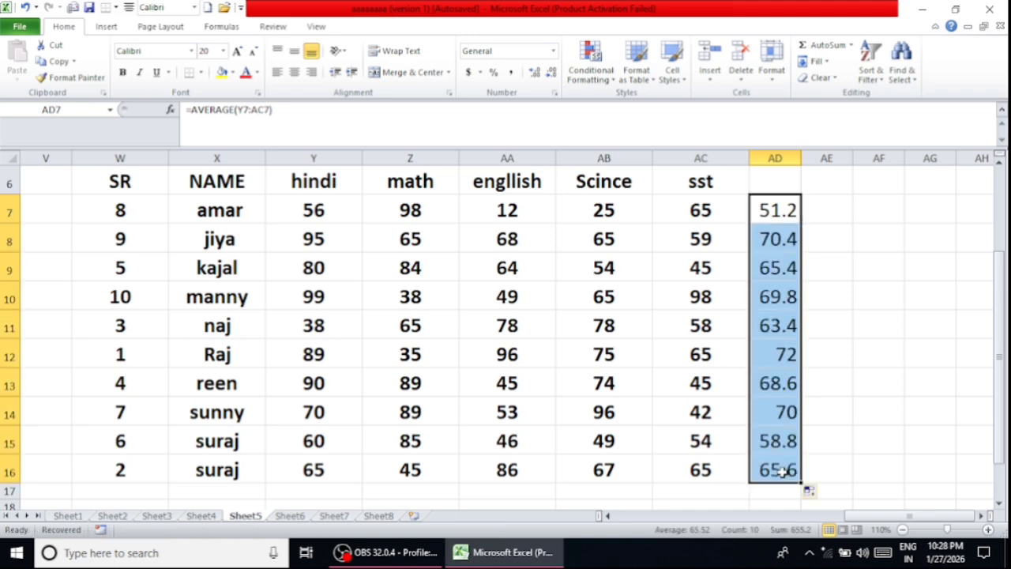
click(869, 302)
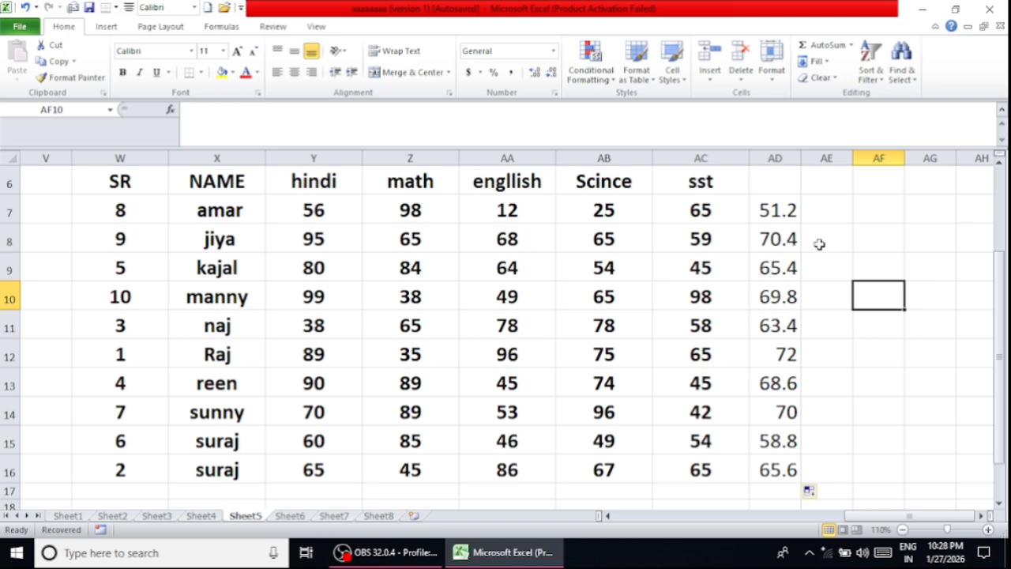
key(ctrl+z)
key(ctrl+z)
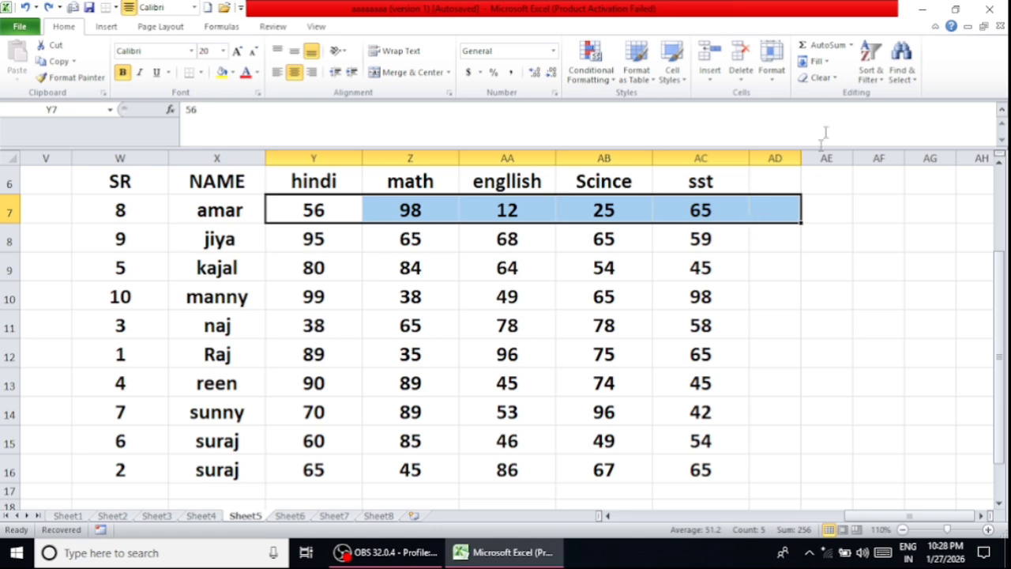
click(852, 45)
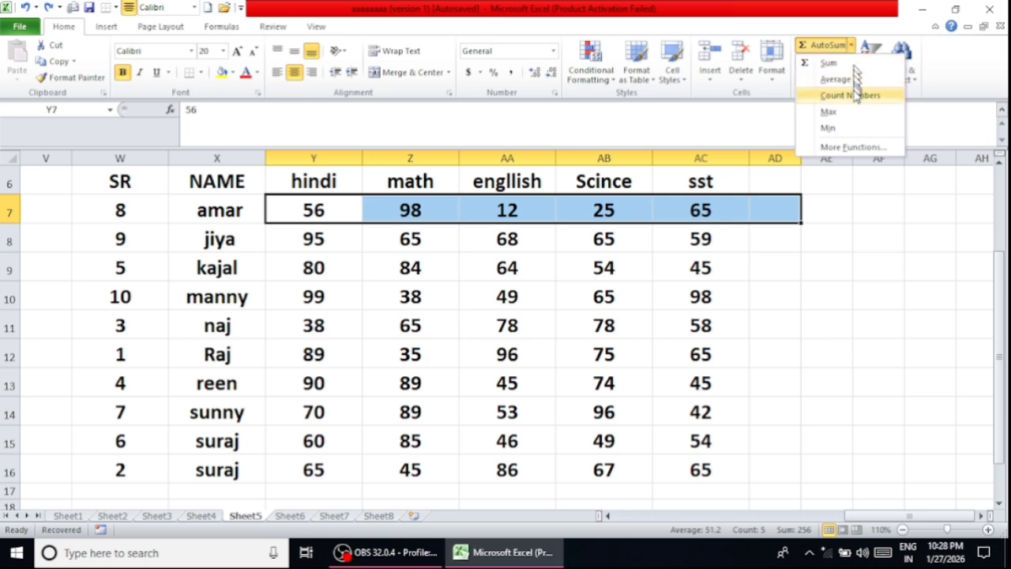
click(799, 286)
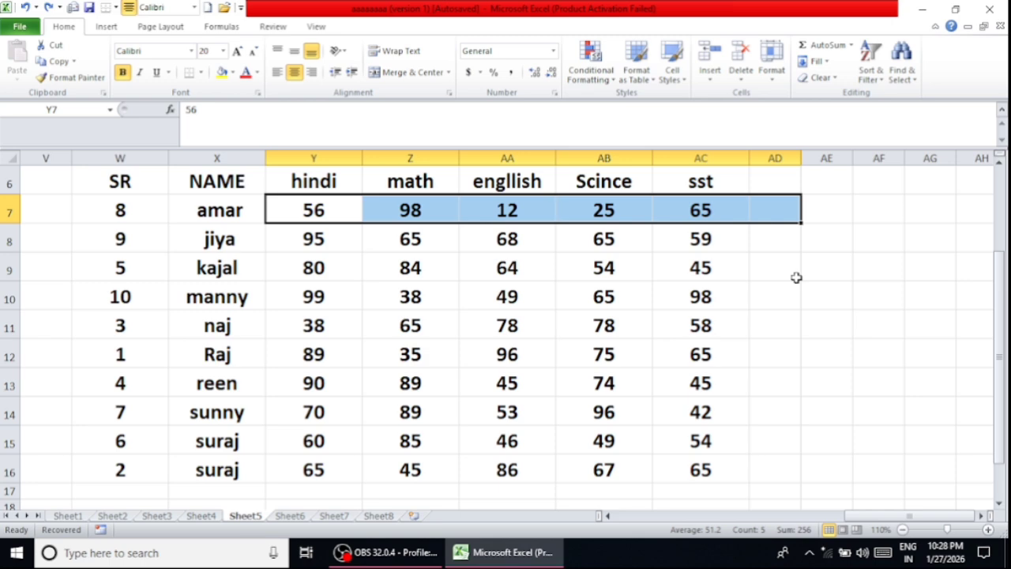
click(789, 272)
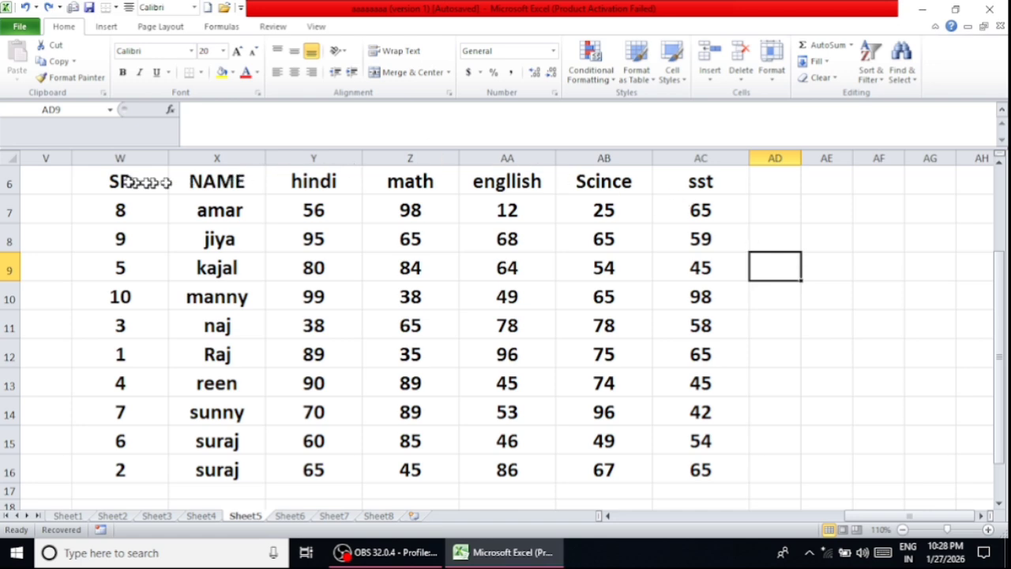
drag(139, 177, 680, 469)
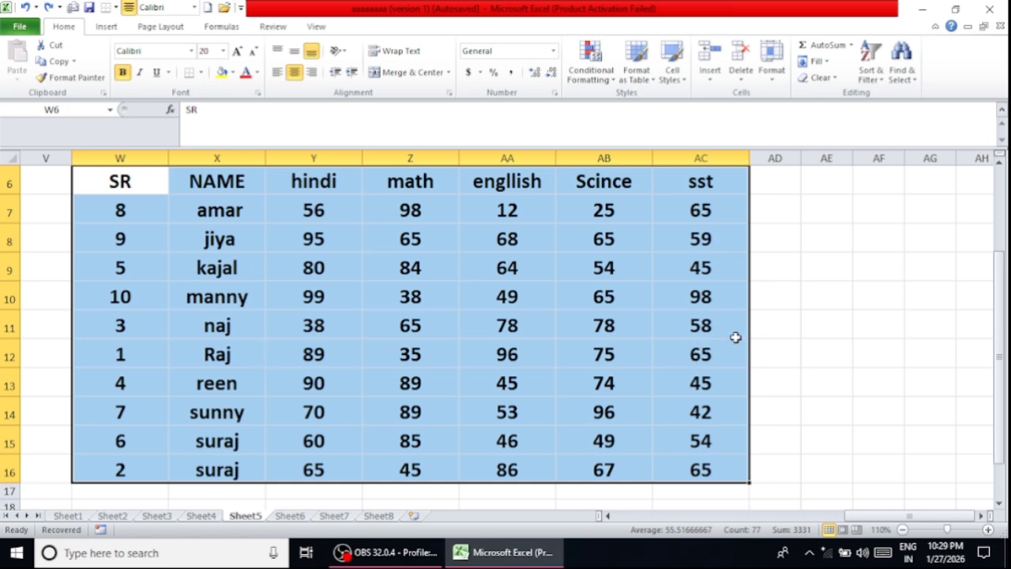
- Count the numbers in Y9:AC9 in cell AD9 with the AutoSum Count Numbers function, and clear the result
click(785, 275)
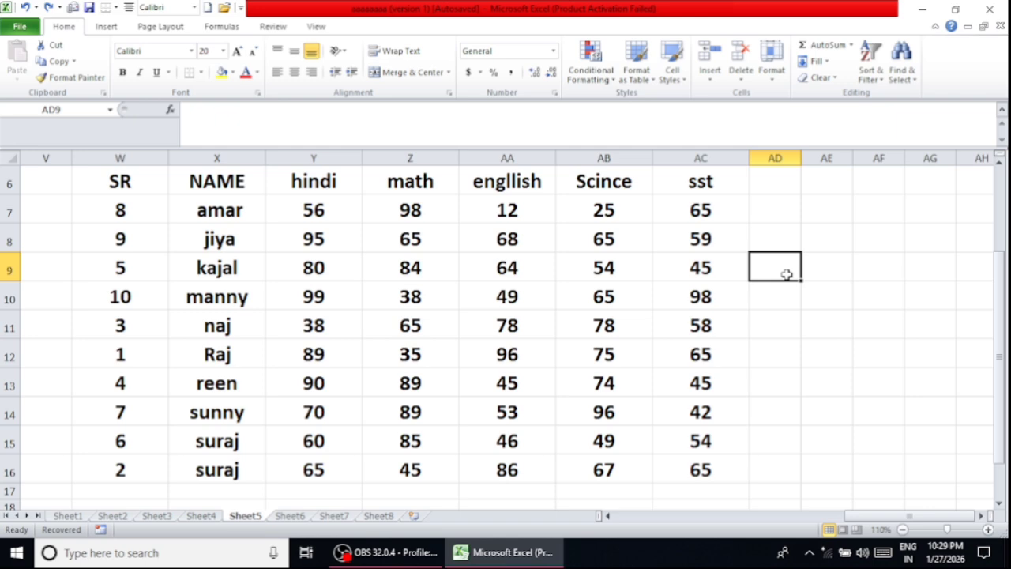
click(849, 45)
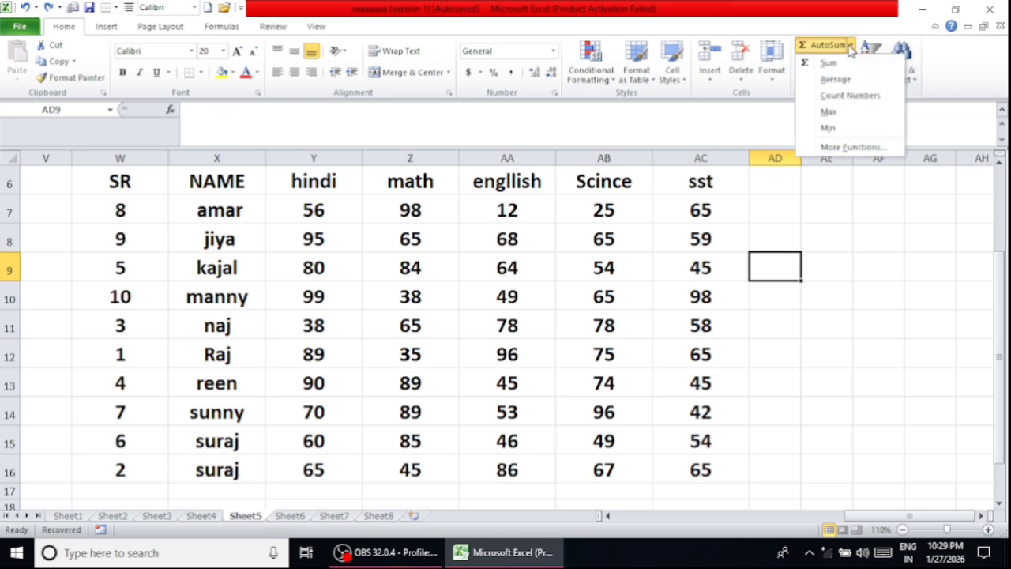
click(853, 97)
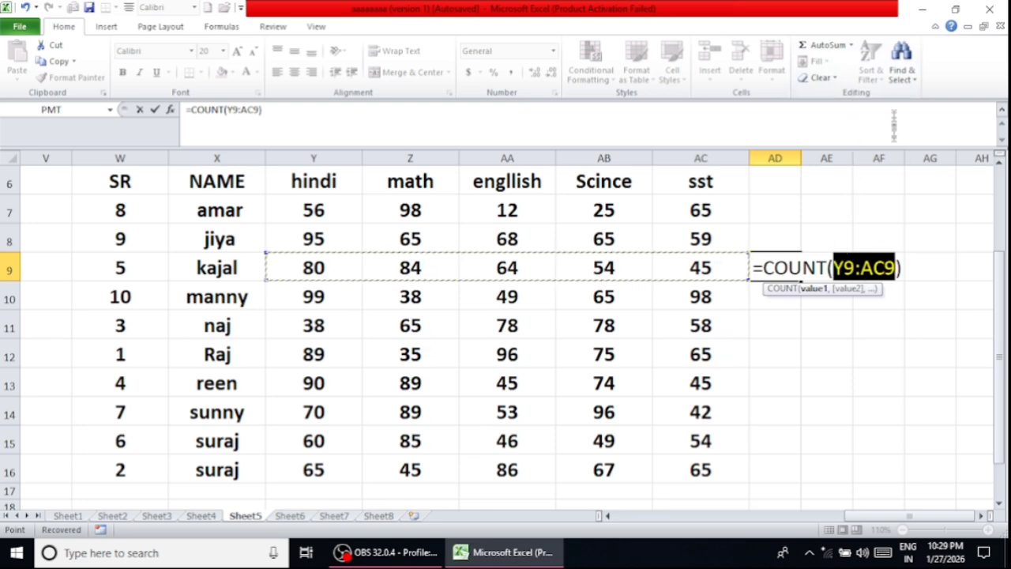
click(851, 45)
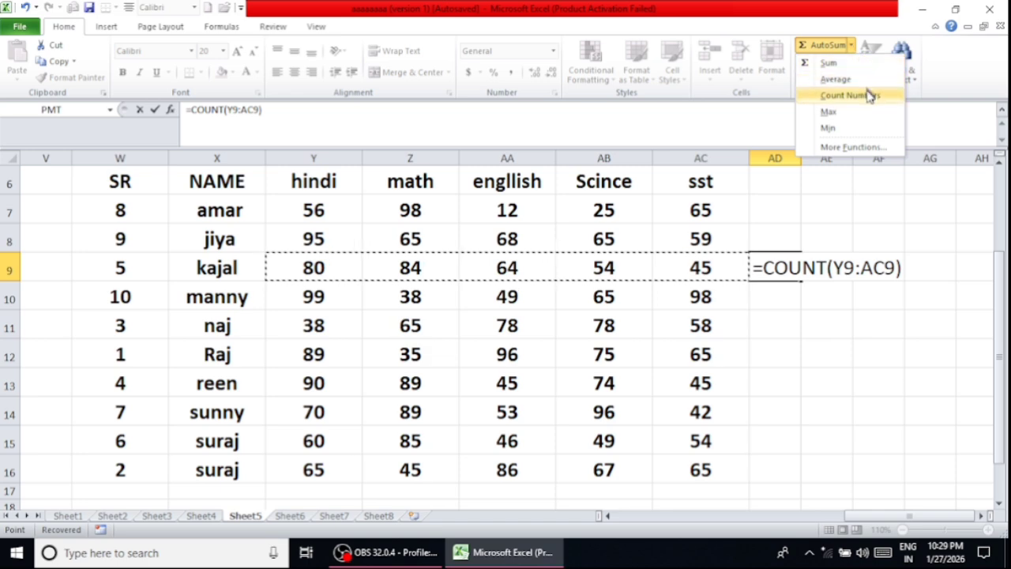
click(868, 95)
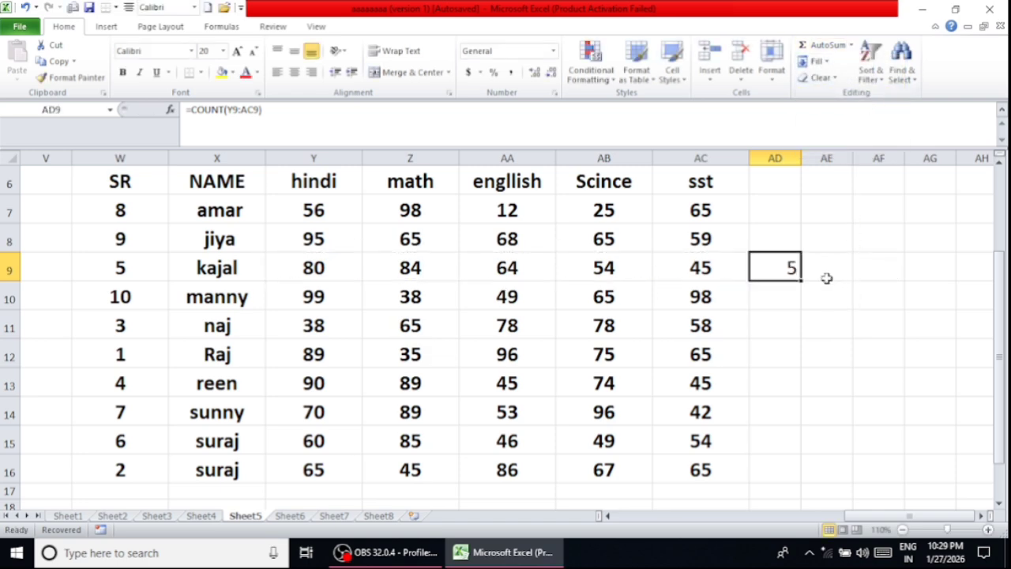
key(Delete)
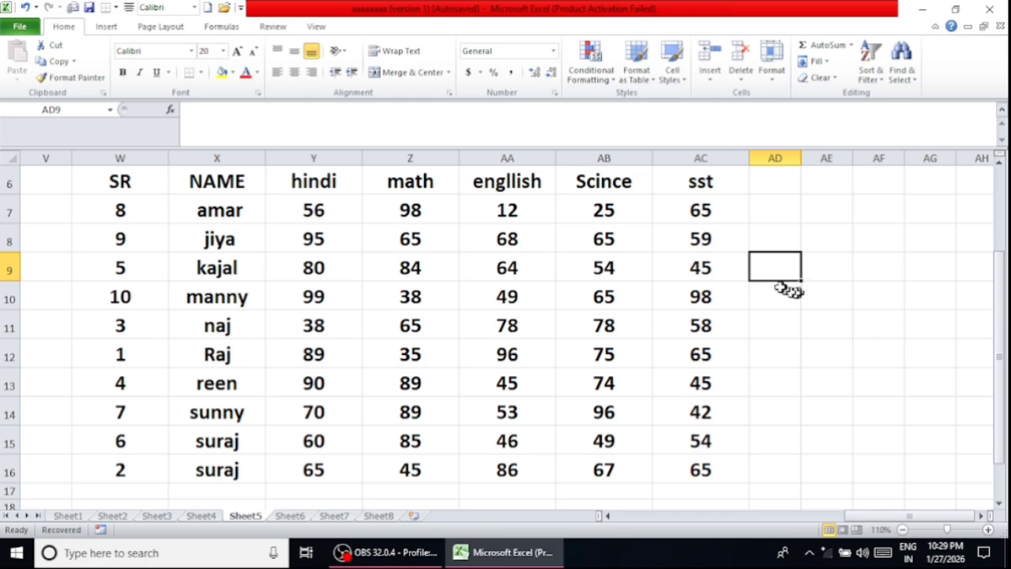
- Count the numbers in the whole table W6:AC16 in cell AD9 with AutoSum Count Numbers, and clear the result
click(849, 45)
click(851, 95)
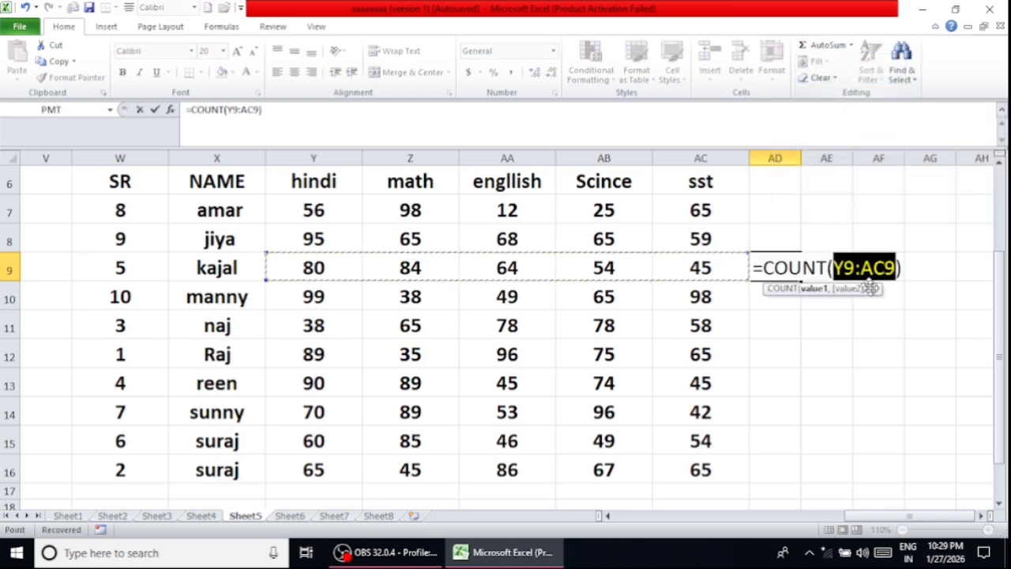
click(301, 207)
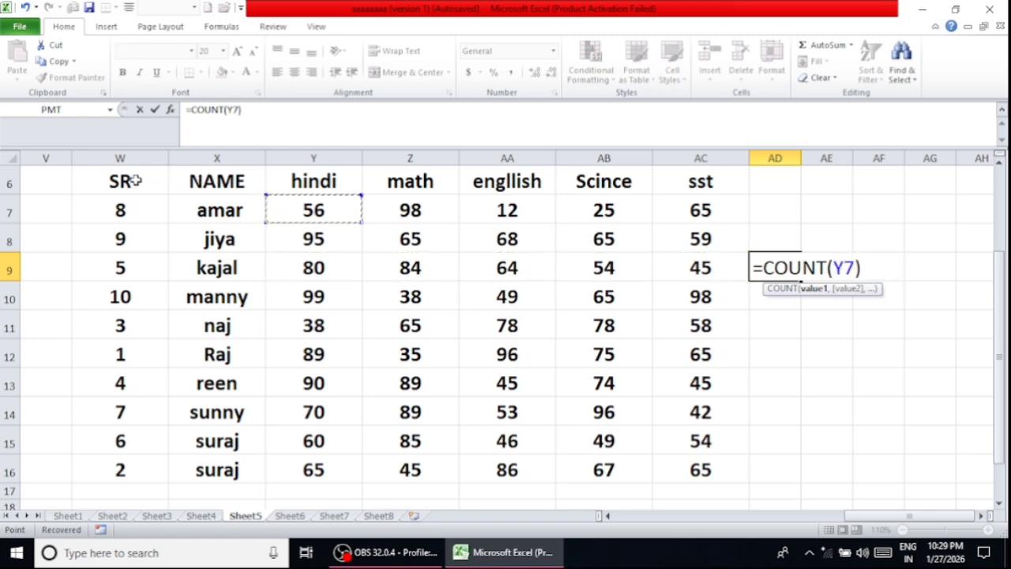
drag(135, 177, 663, 453)
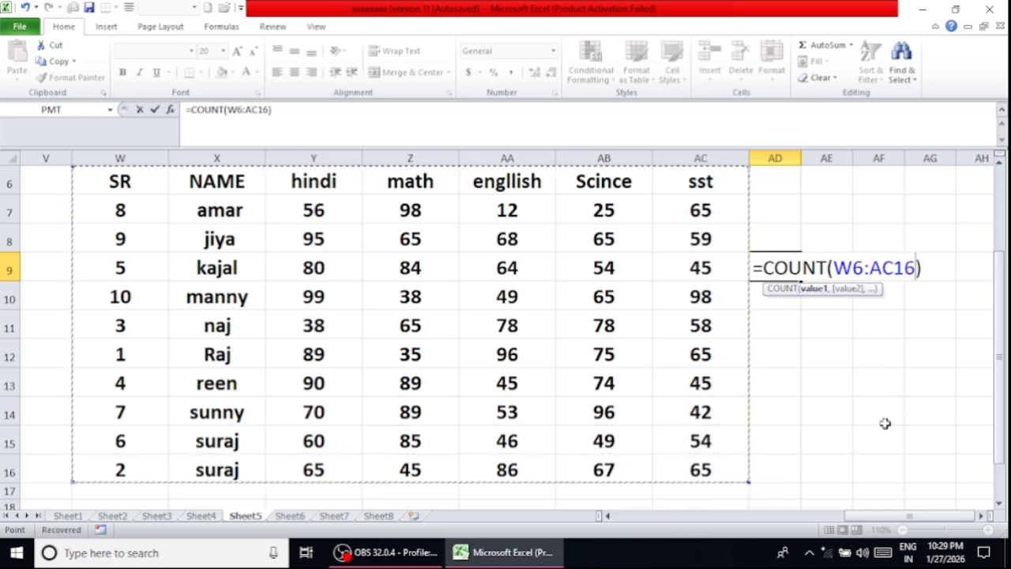
key(Return)
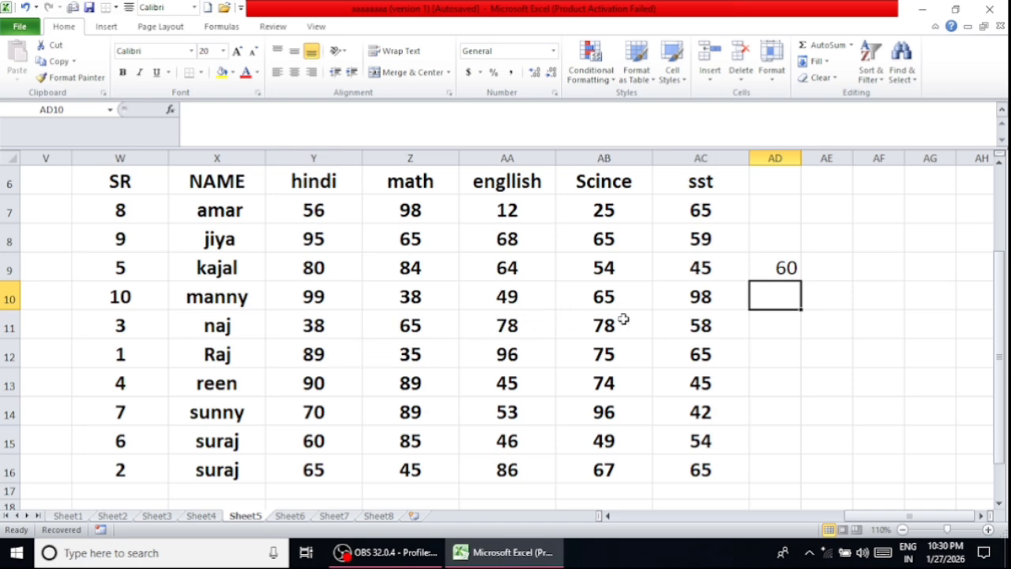
click(778, 269)
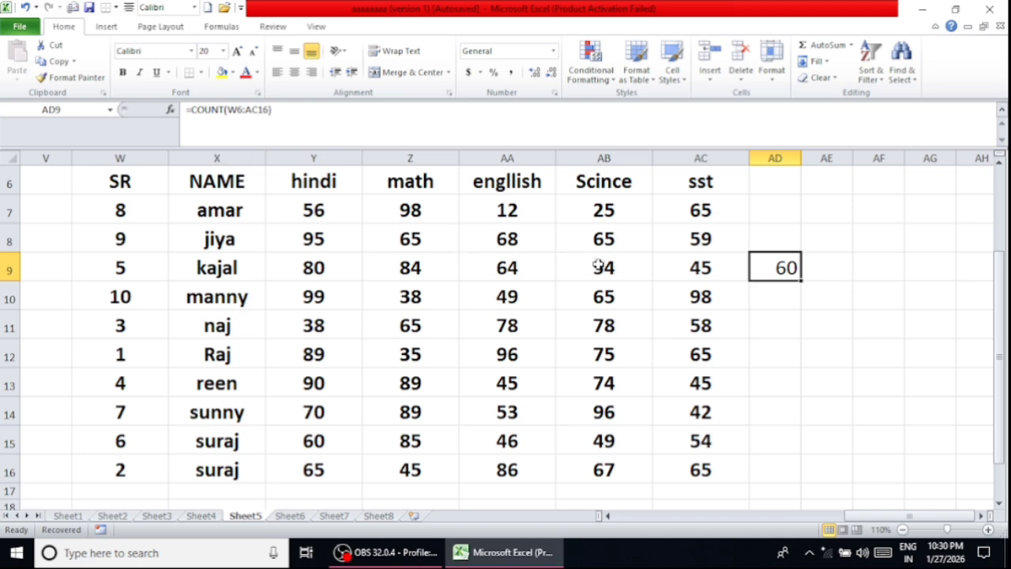
key(Delete)
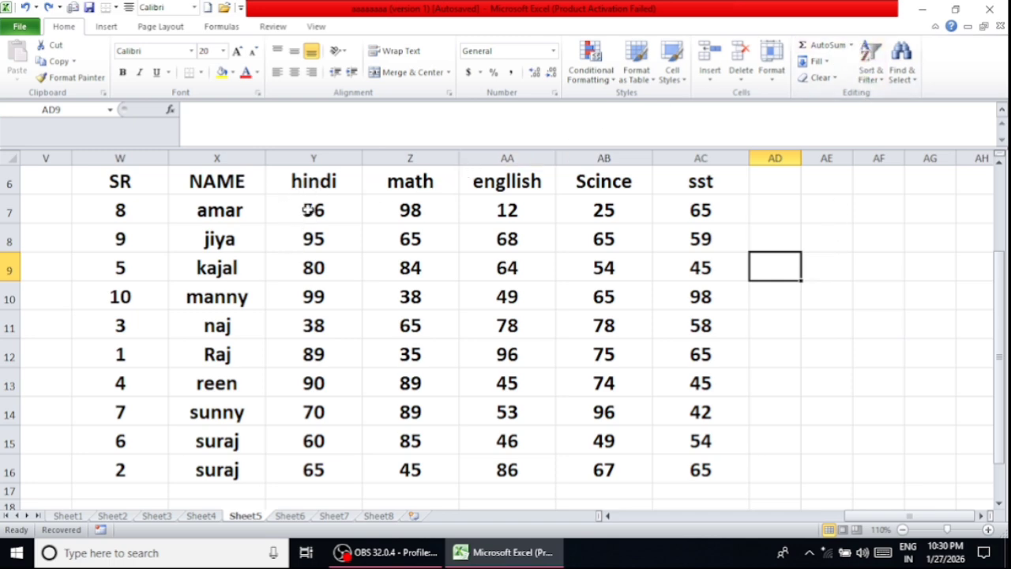
- Insert the highest mark of Y7:AC7 into cell AD7 with the AutoSum Max function
drag(307, 208, 678, 223)
click(771, 219)
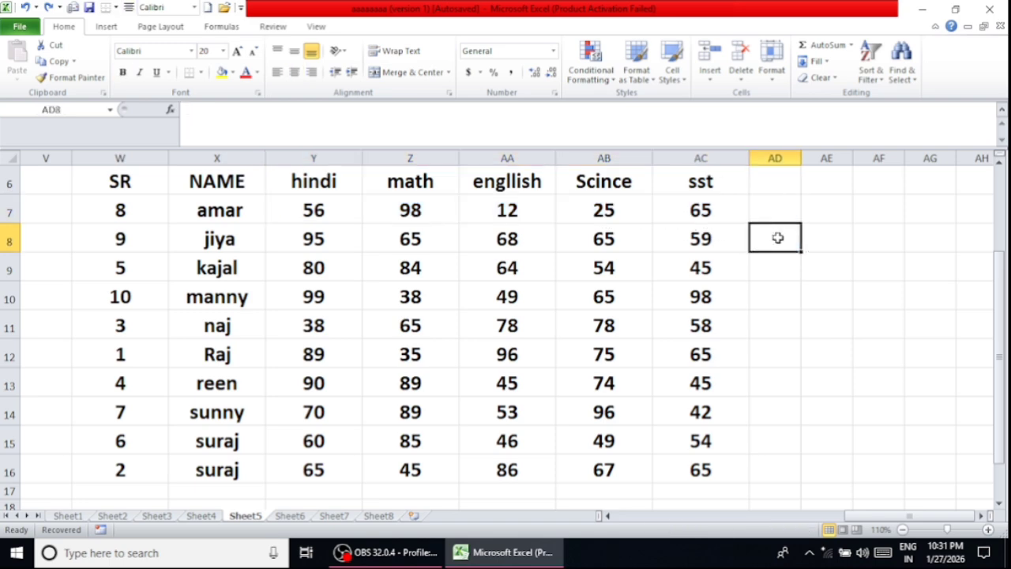
drag(334, 210, 755, 218)
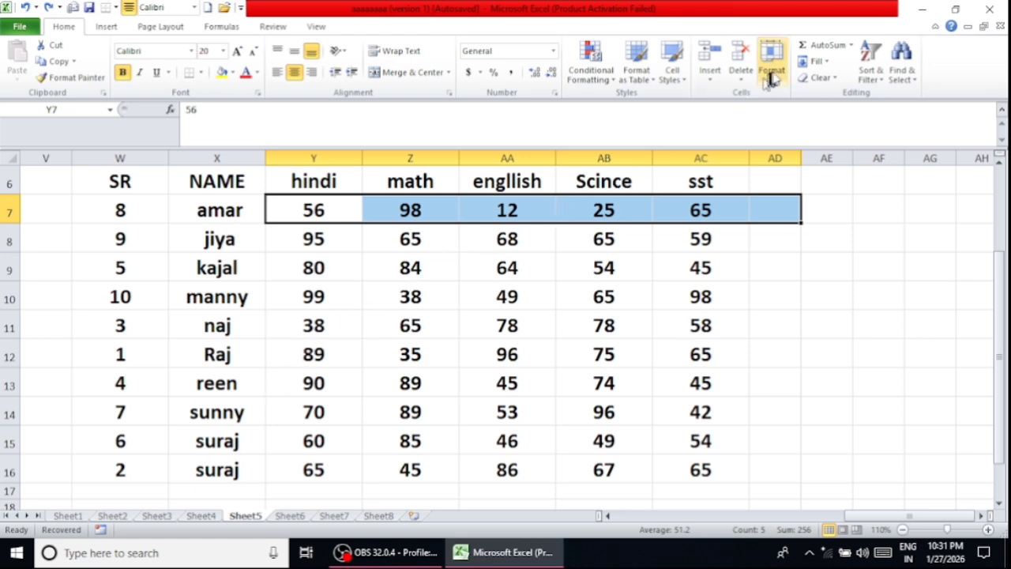
click(851, 45)
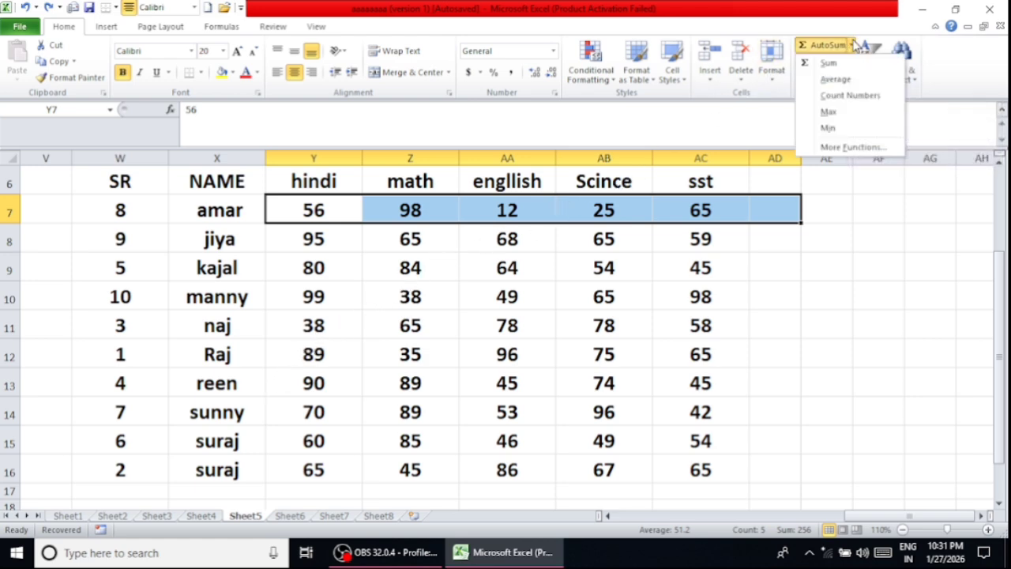
click(829, 112)
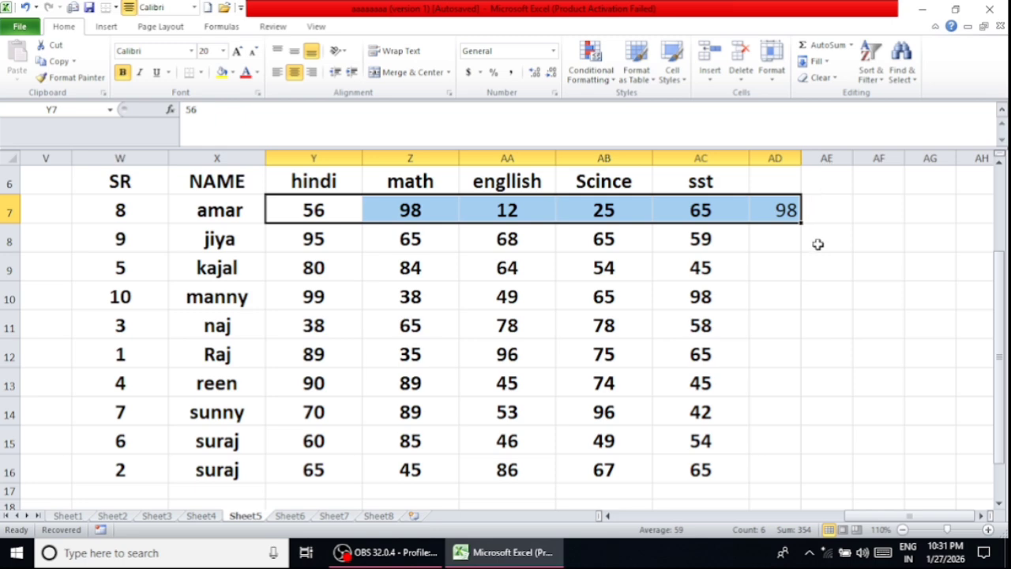
click(813, 238)
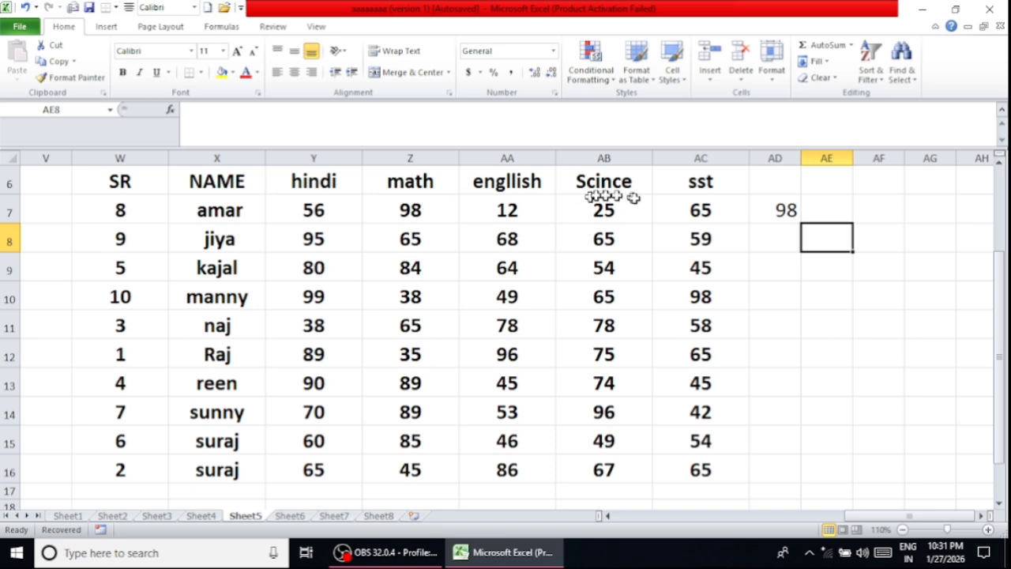
- Fill the MAX formula from AD7 down to AD16, and undo both the fill and the maximum in AD7
click(761, 209)
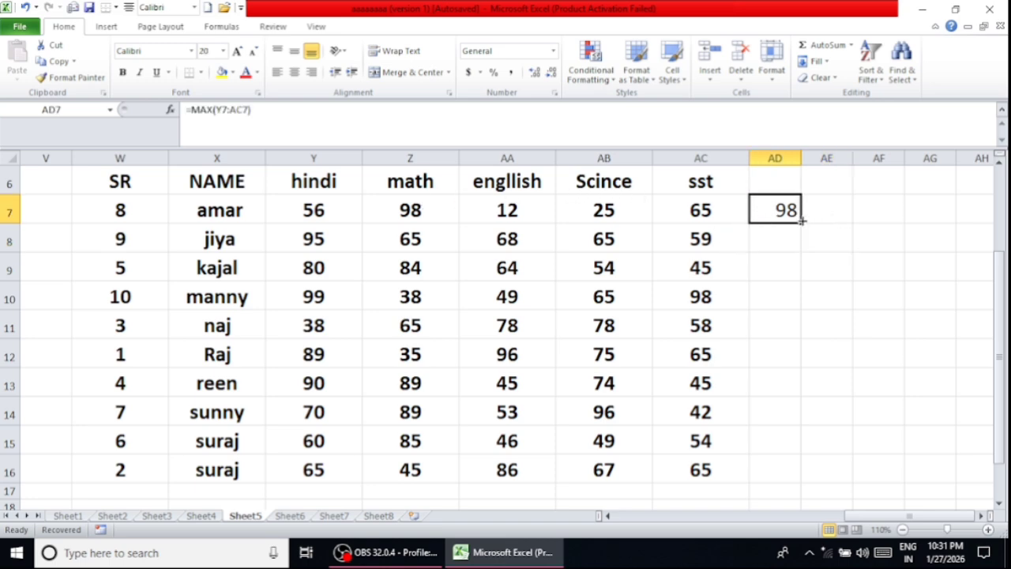
drag(801, 223, 744, 473)
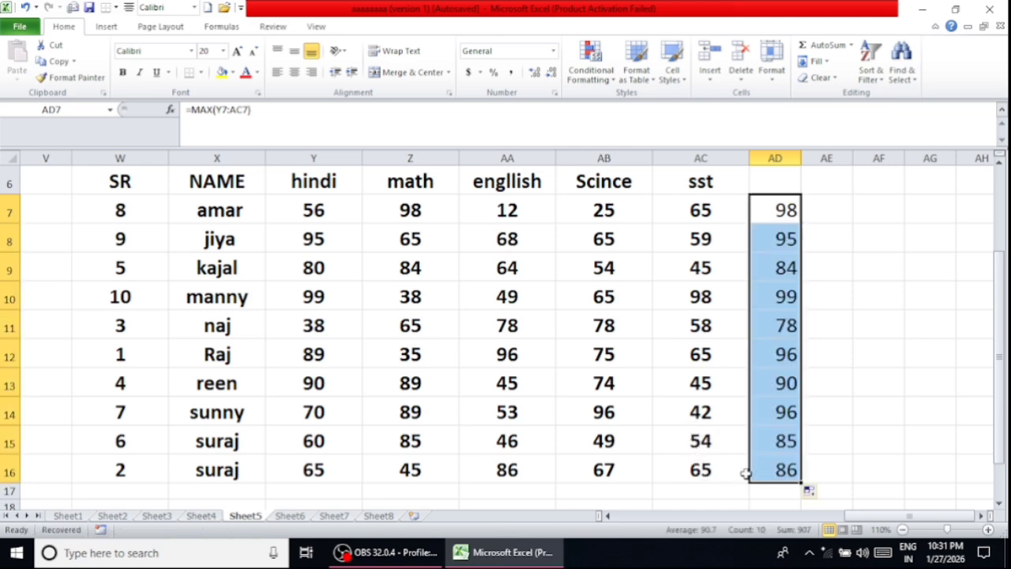
click(833, 237)
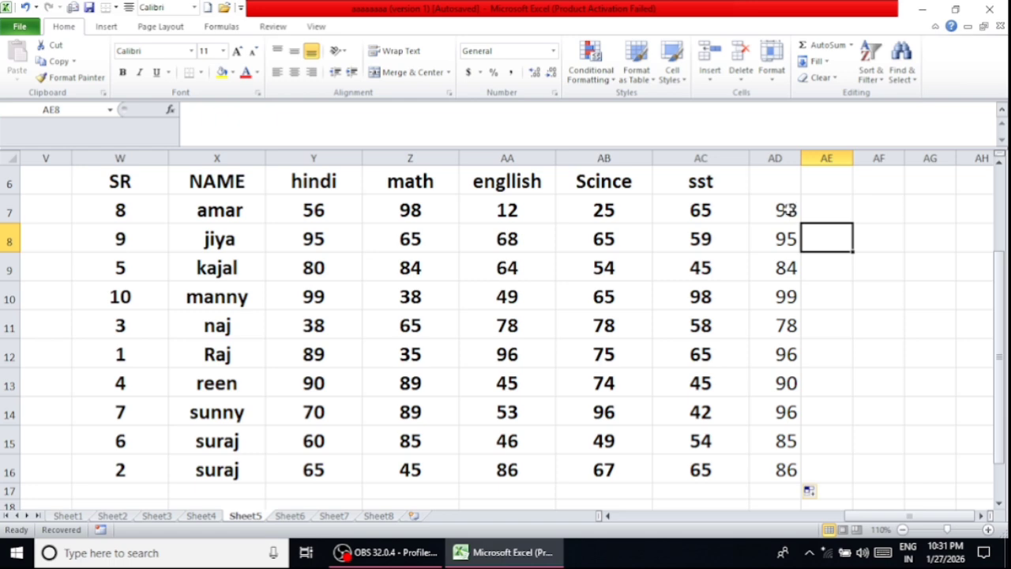
key(ctrl+z)
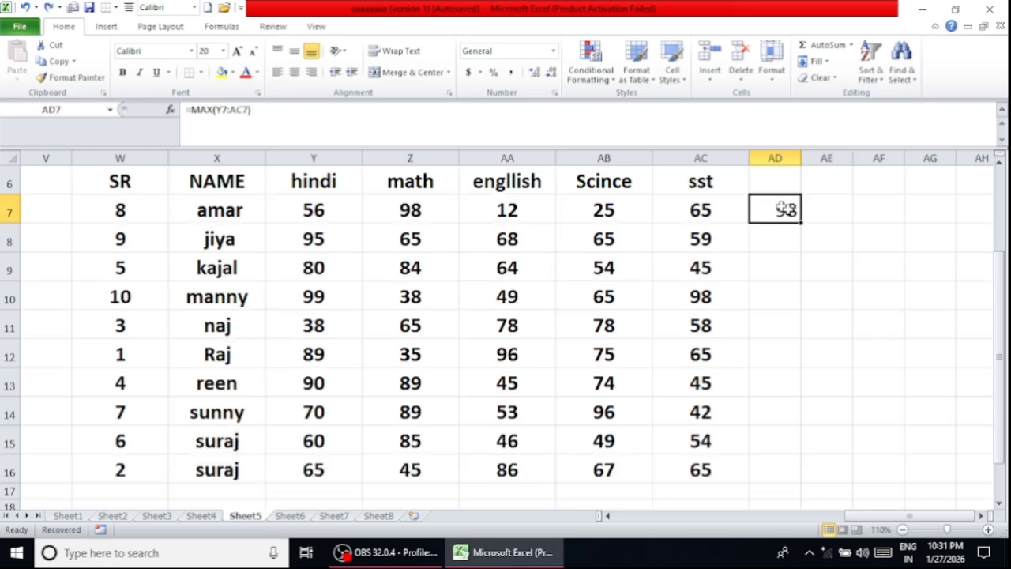
key(ctrl+z)
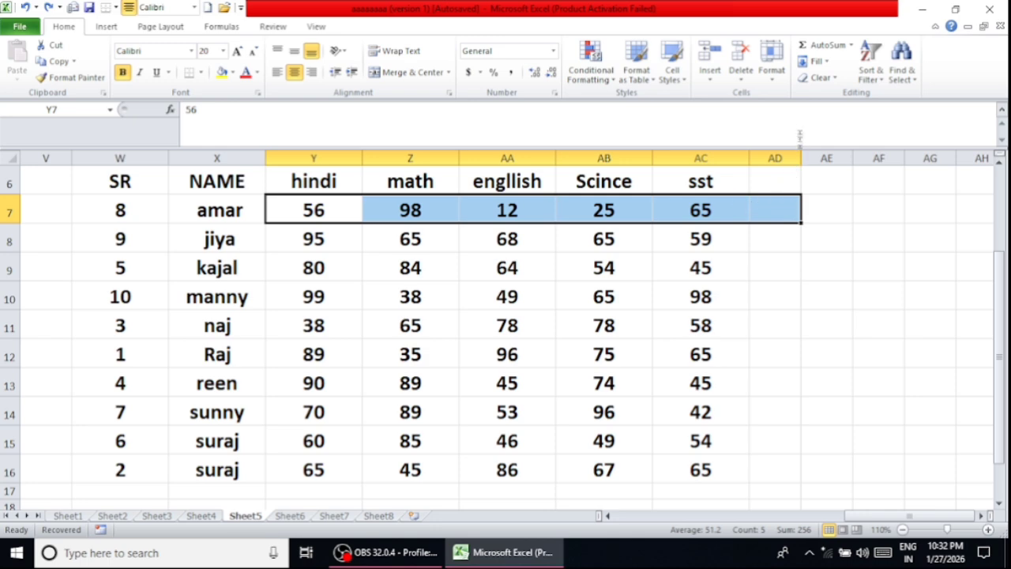
- Insert the lowest mark of Y7:AC7 into cell AD7 with the AutoSum Min function, and select that cell
click(850, 46)
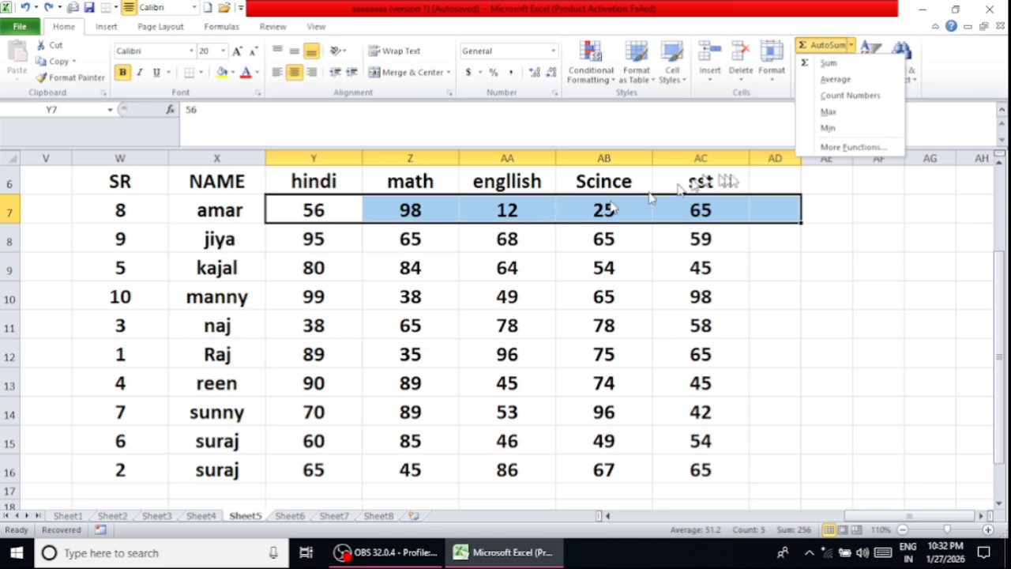
click(828, 129)
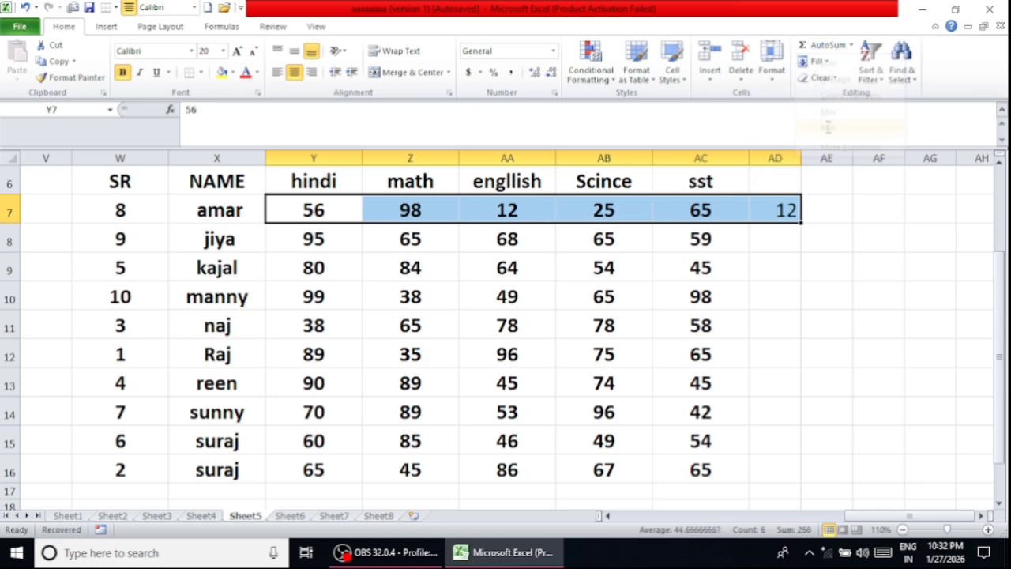
click(818, 265)
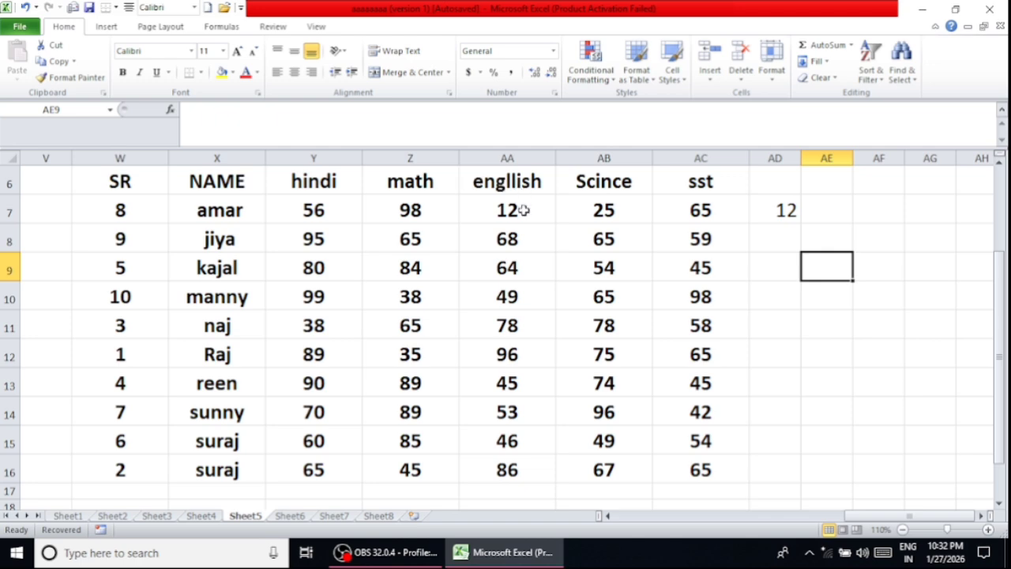
click(788, 212)
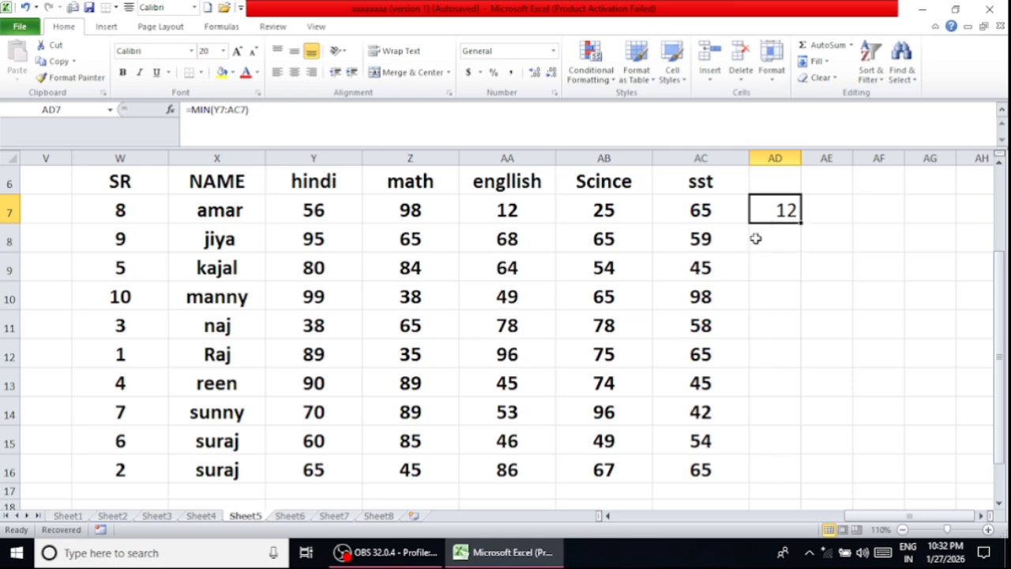
scroll(620, 203, up, 1)
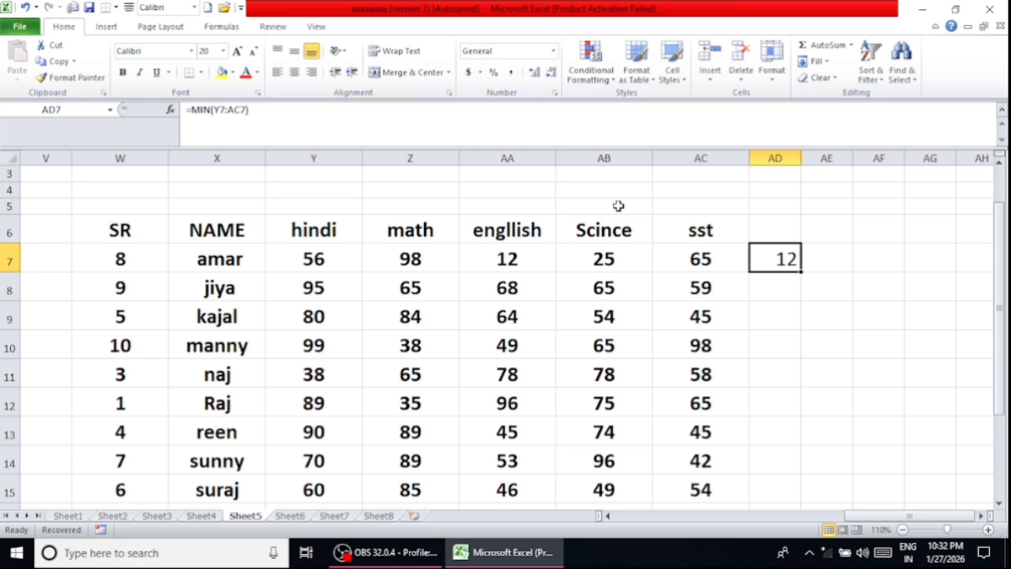
scroll(618, 205, down, 1)
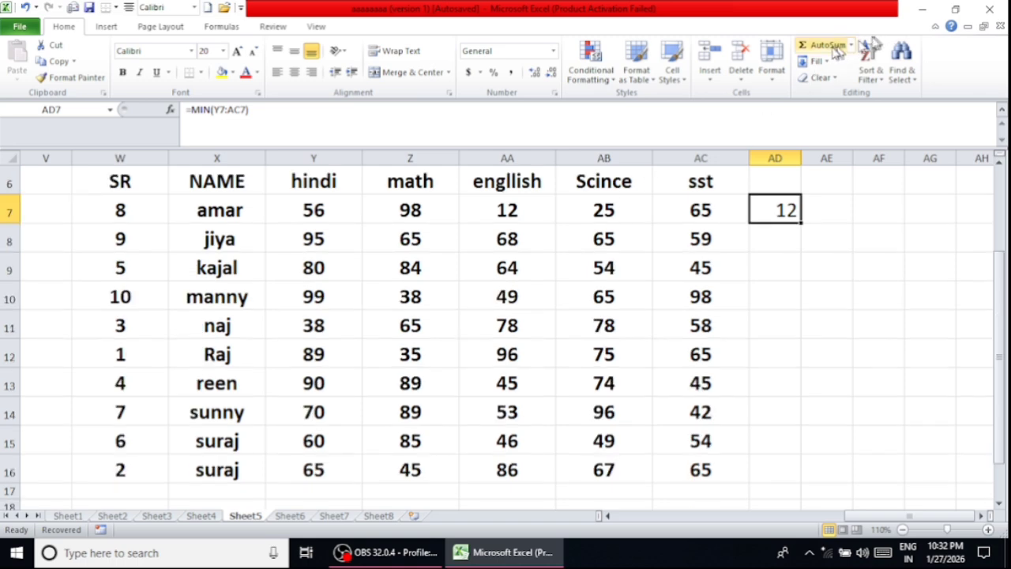